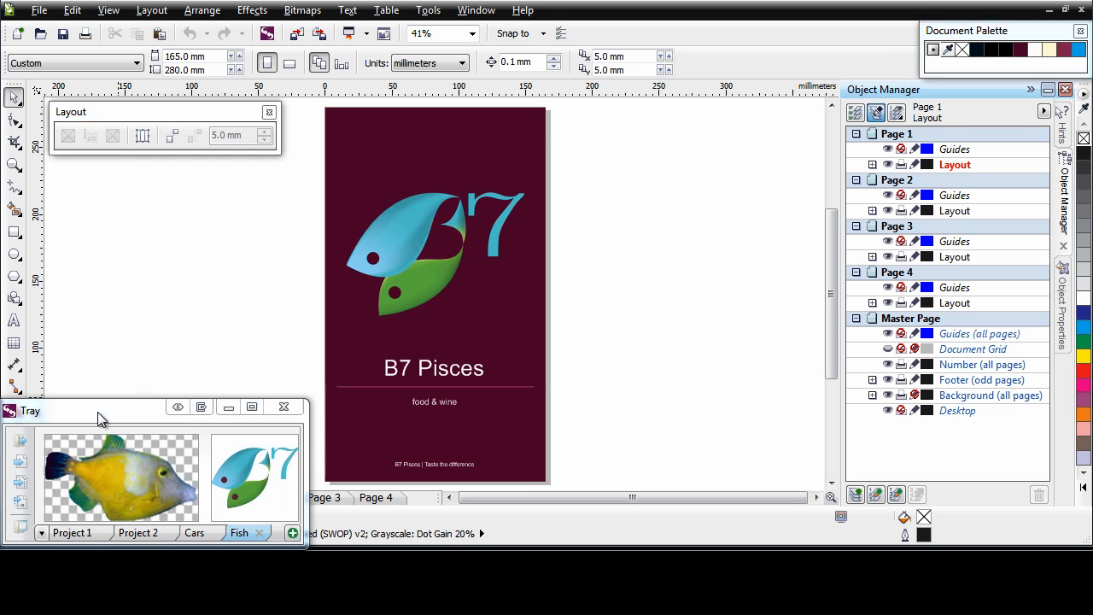
Close the Tray and look through all four brochure pages, including the master page's Background (all pages) layer
left_click(285, 406)
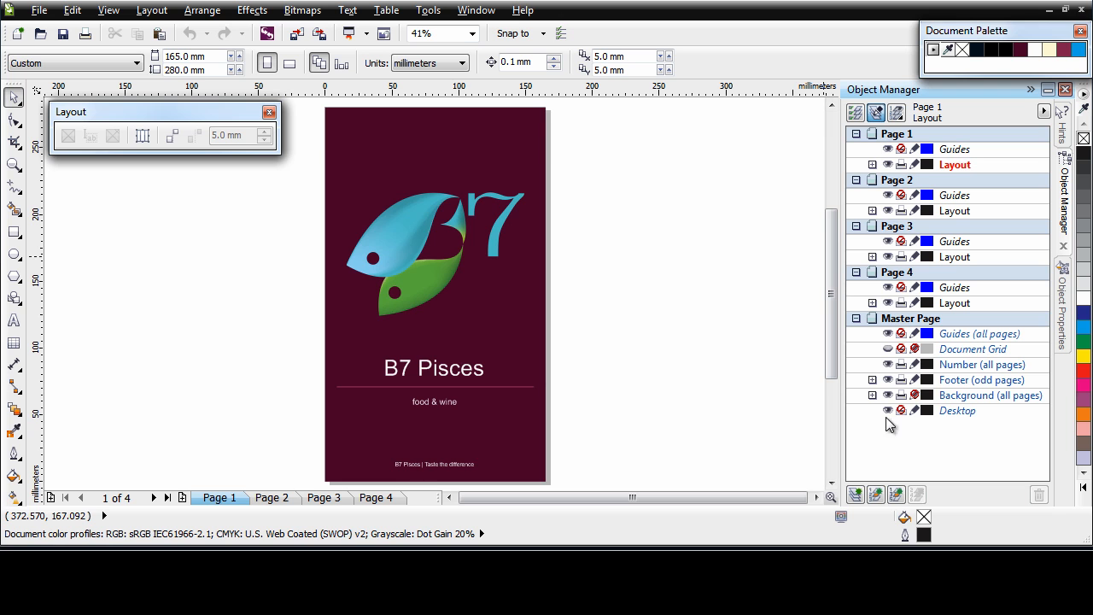
left_click(279, 501)
left_click(326, 500)
left_click(388, 502)
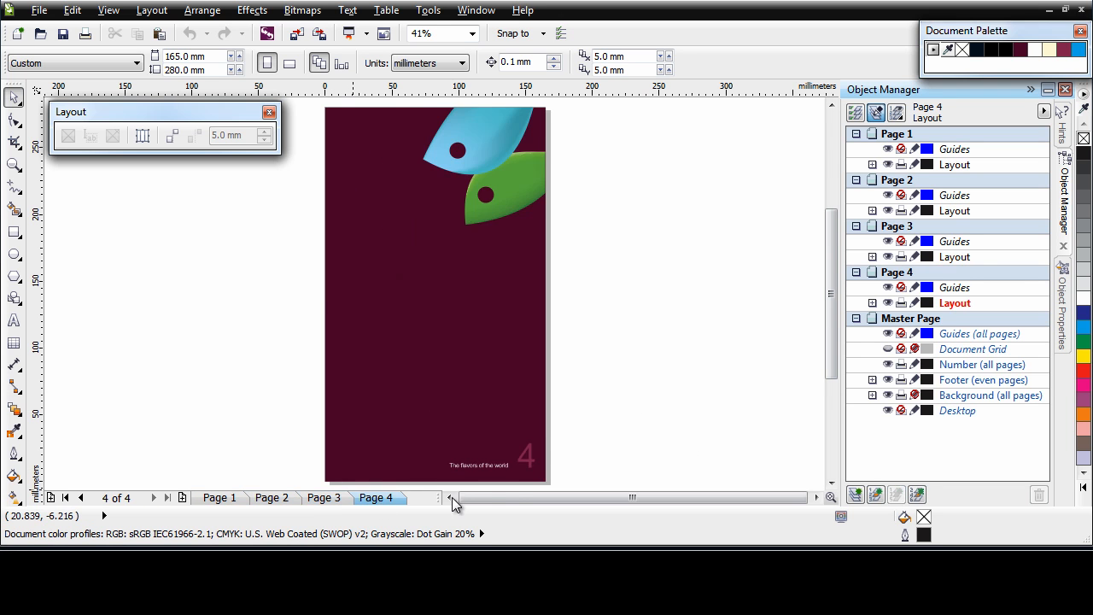
left_click(331, 501)
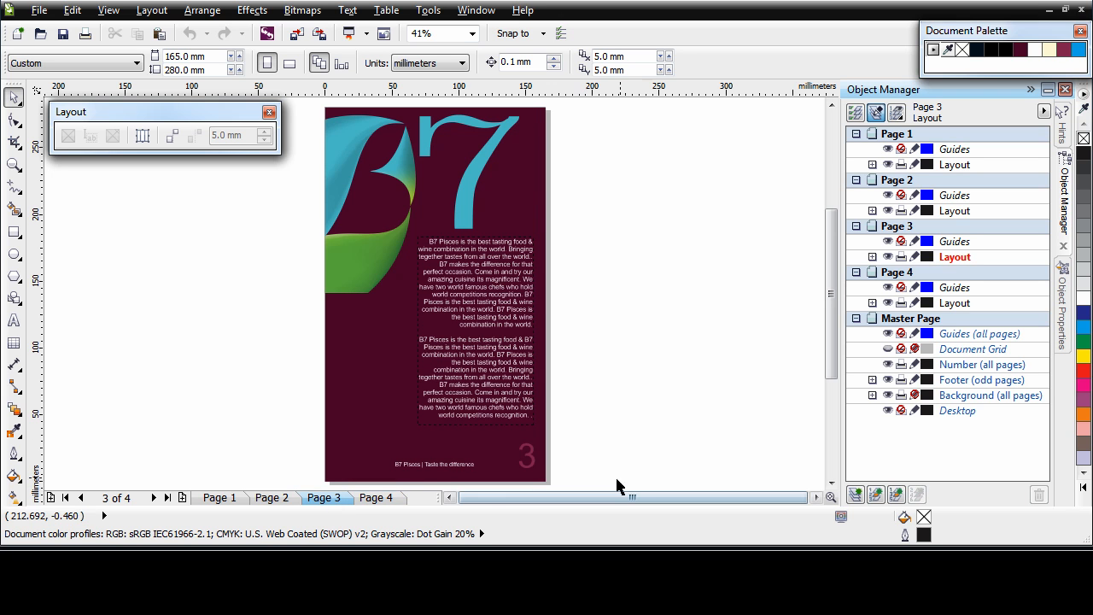
left_click(988, 398)
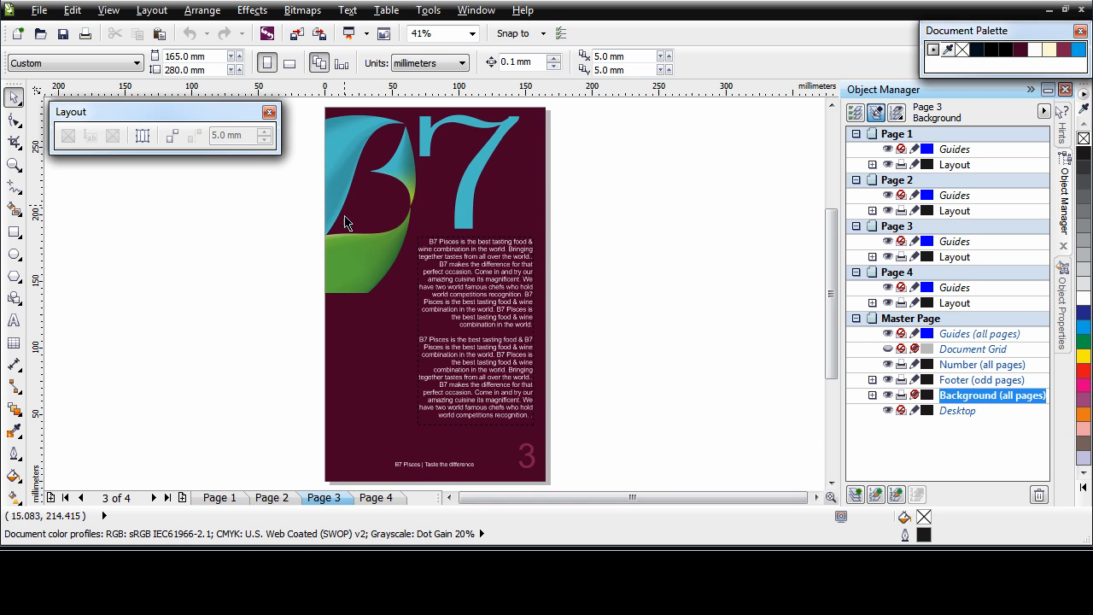
left_click(285, 496)
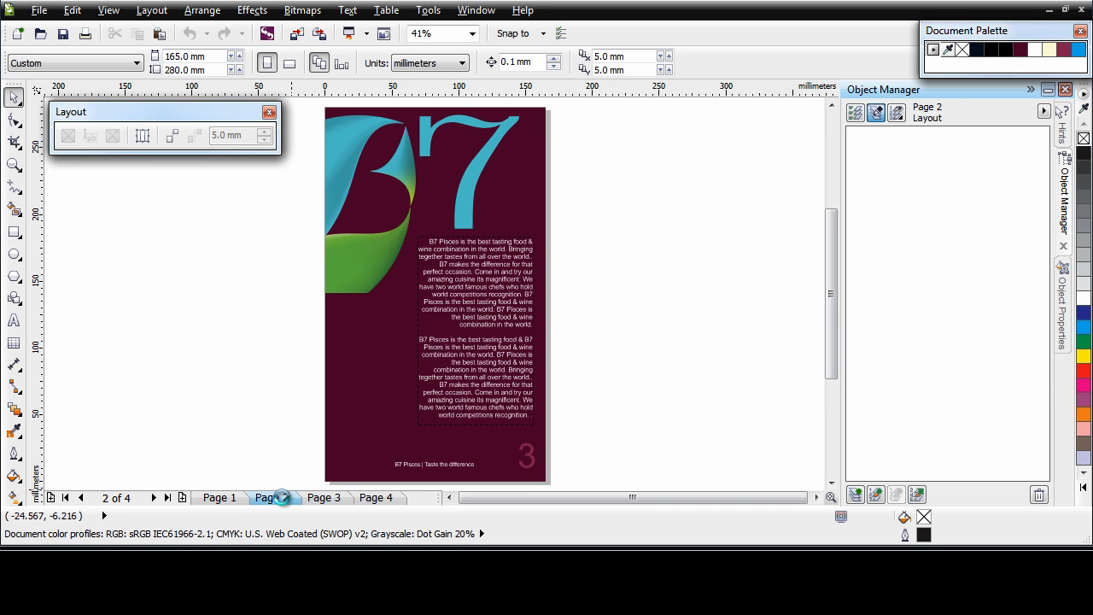
left_click(223, 499)
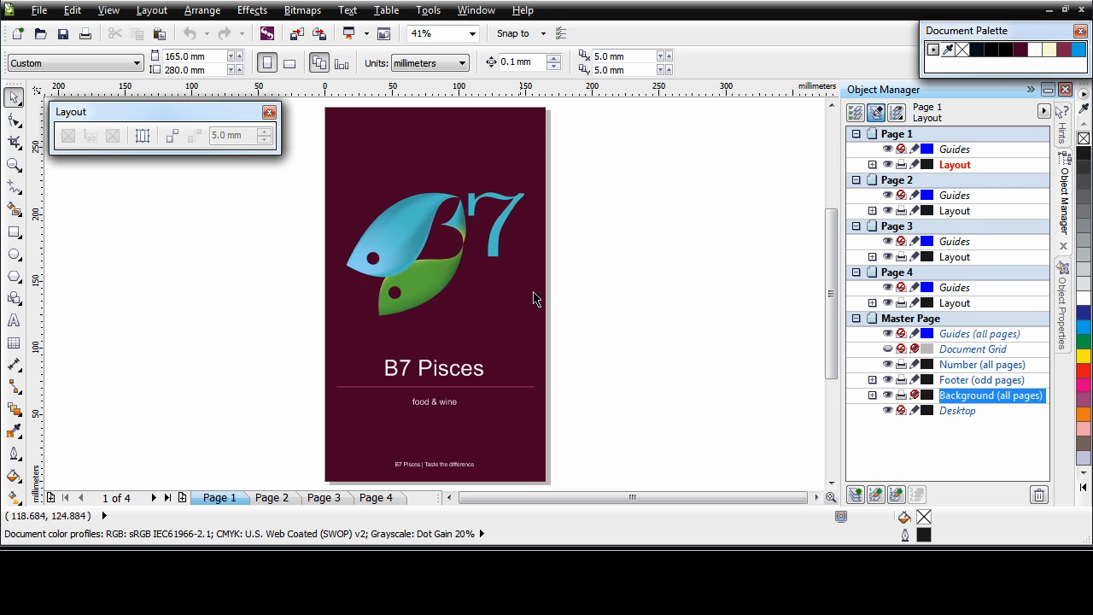
Examine the objects on Page 1's Layout layer, checking which artwork its two artistic text entries refer to
left_click(872, 165)
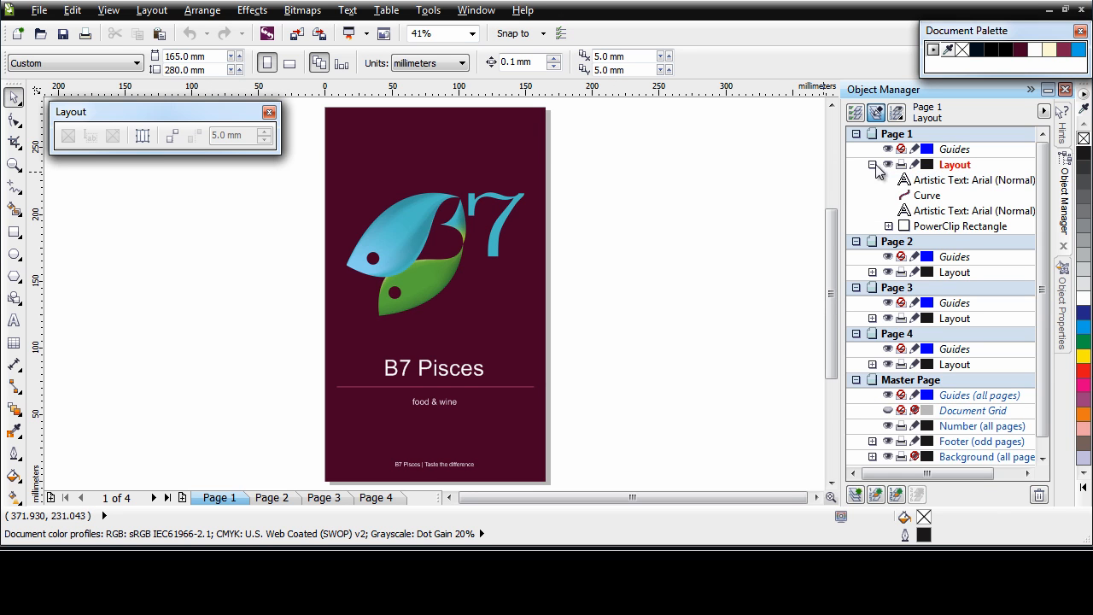
left_click(931, 181)
left_click(937, 213)
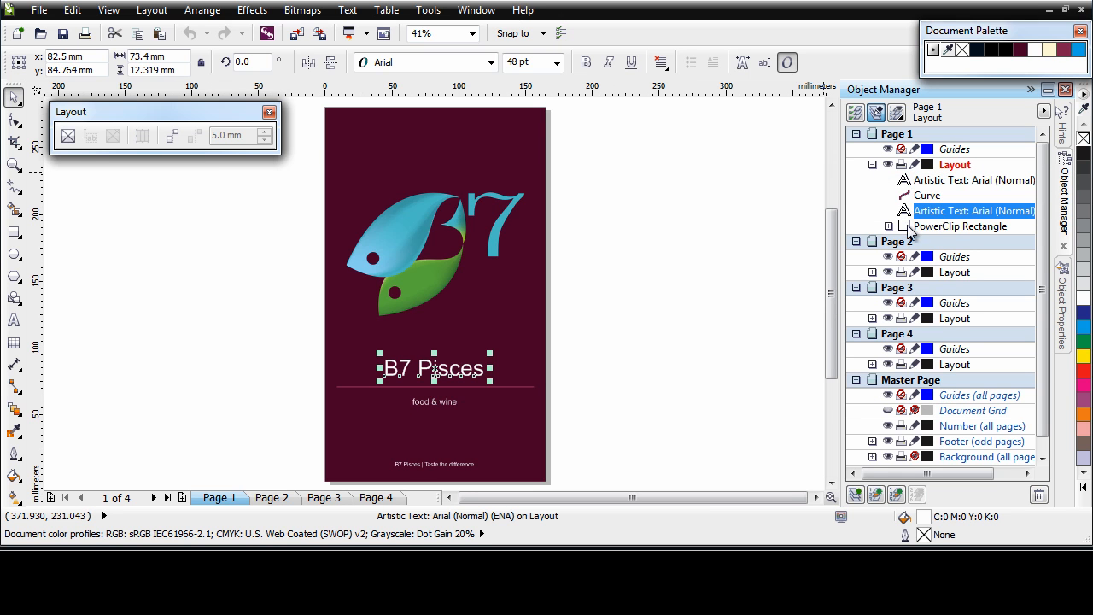
left_click(684, 422)
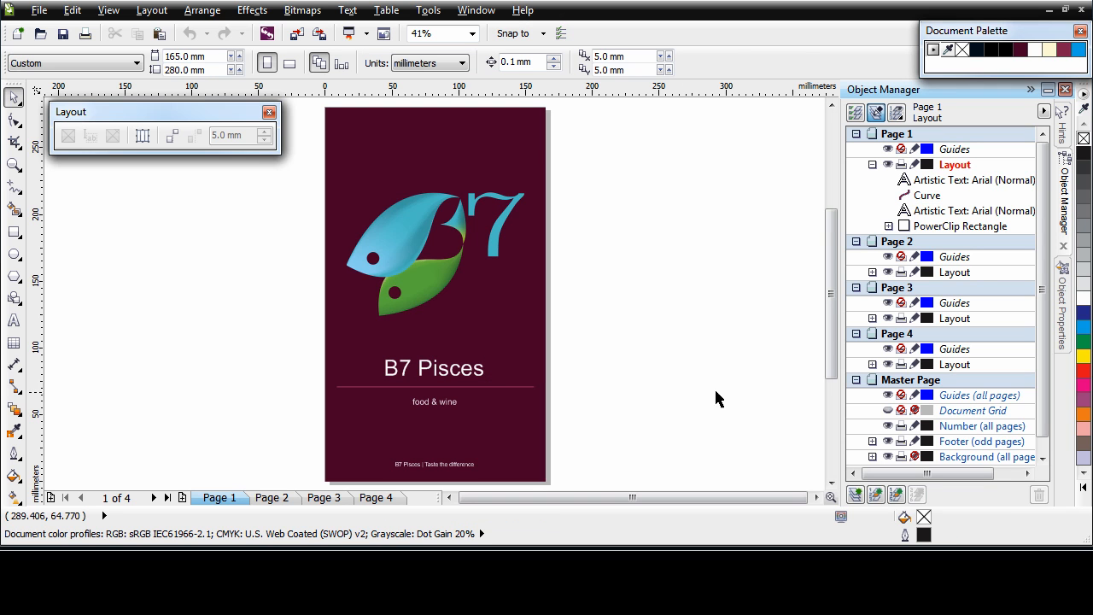
Show the object properties of the "B7 Pisces" title on Page 1 and center-align its text
left_click(1066, 331)
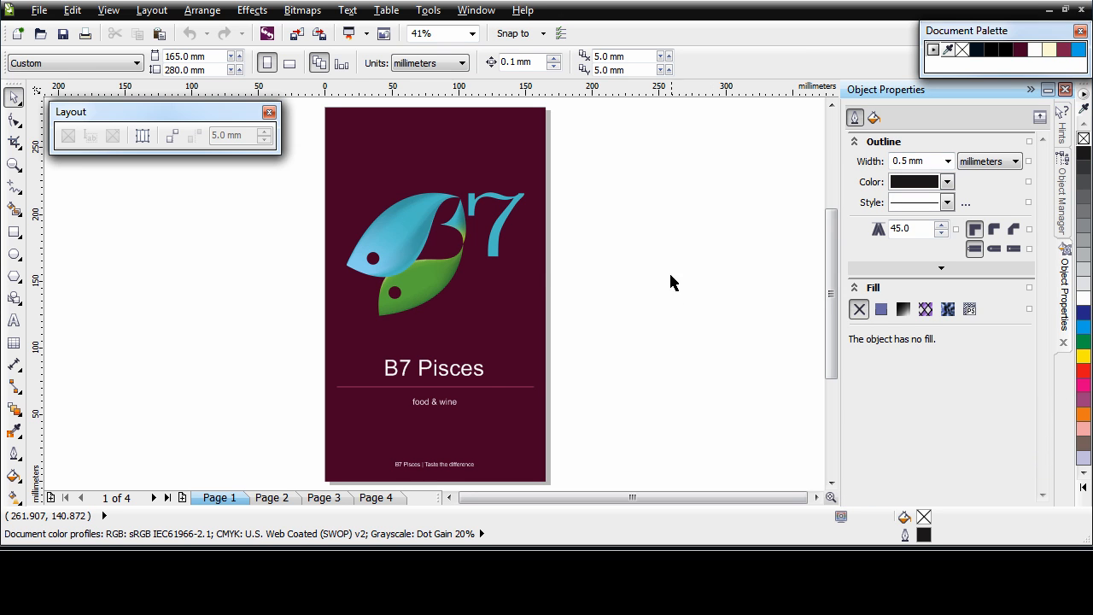
left_click(483, 374)
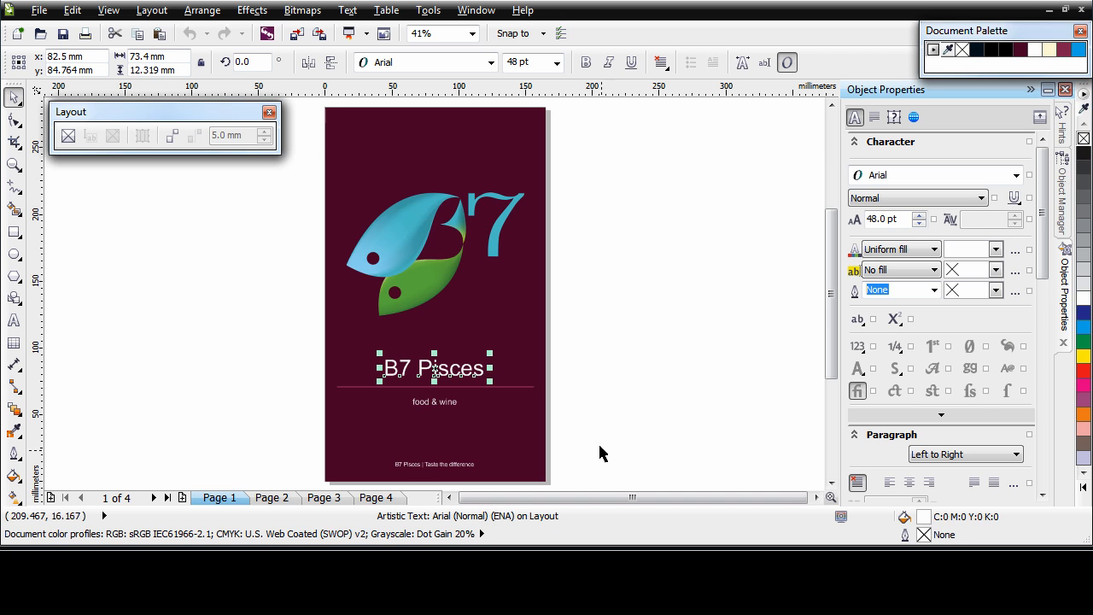
key("ctrl+e")
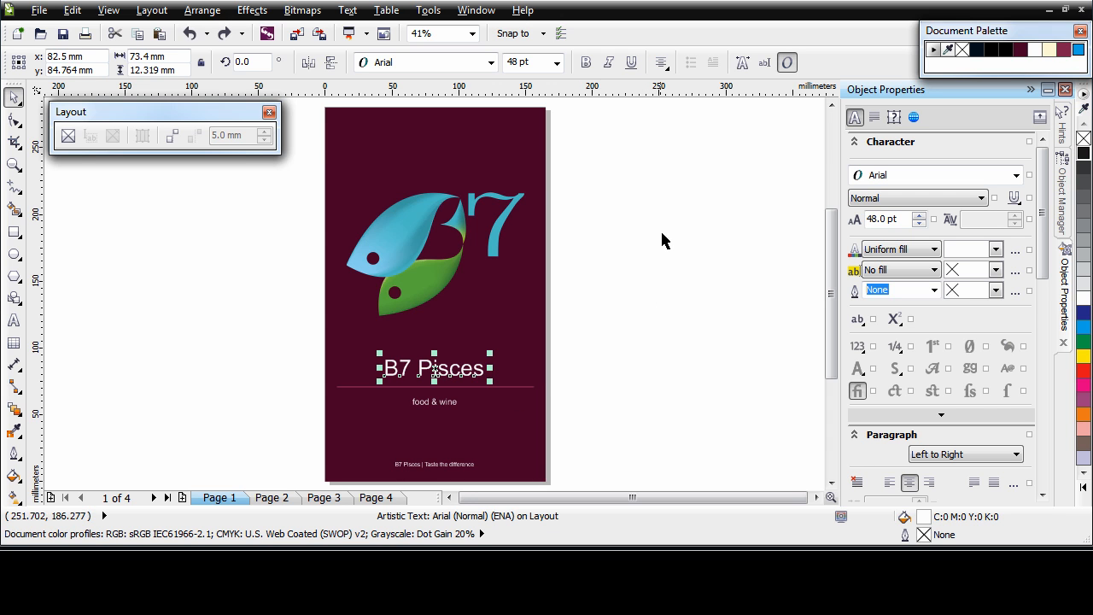
left_click(477, 10)
mouse_move(526, 157)
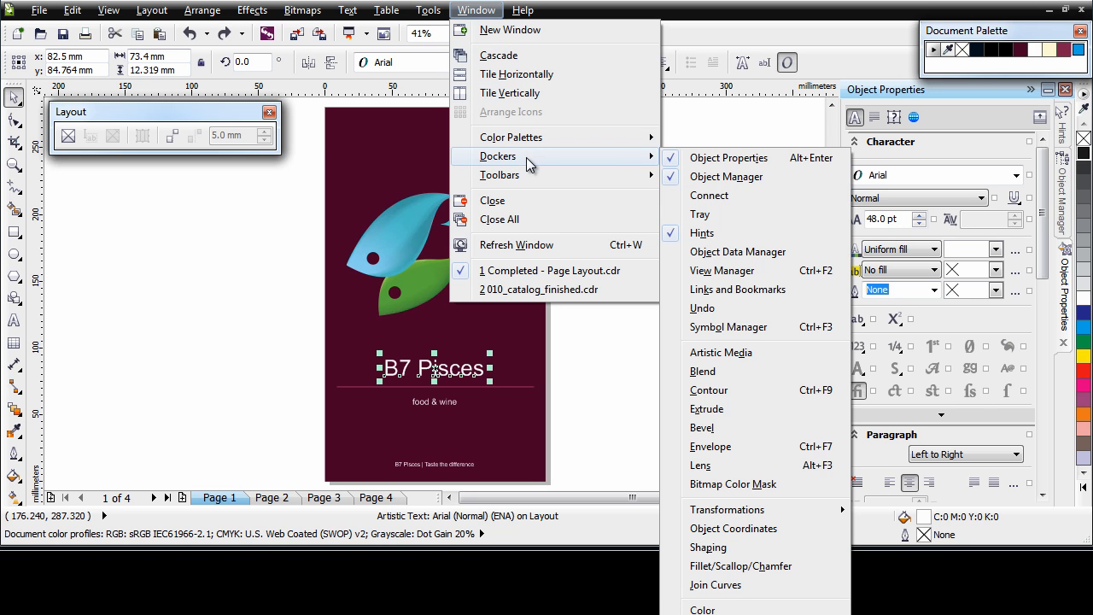
left_click(787, 125)
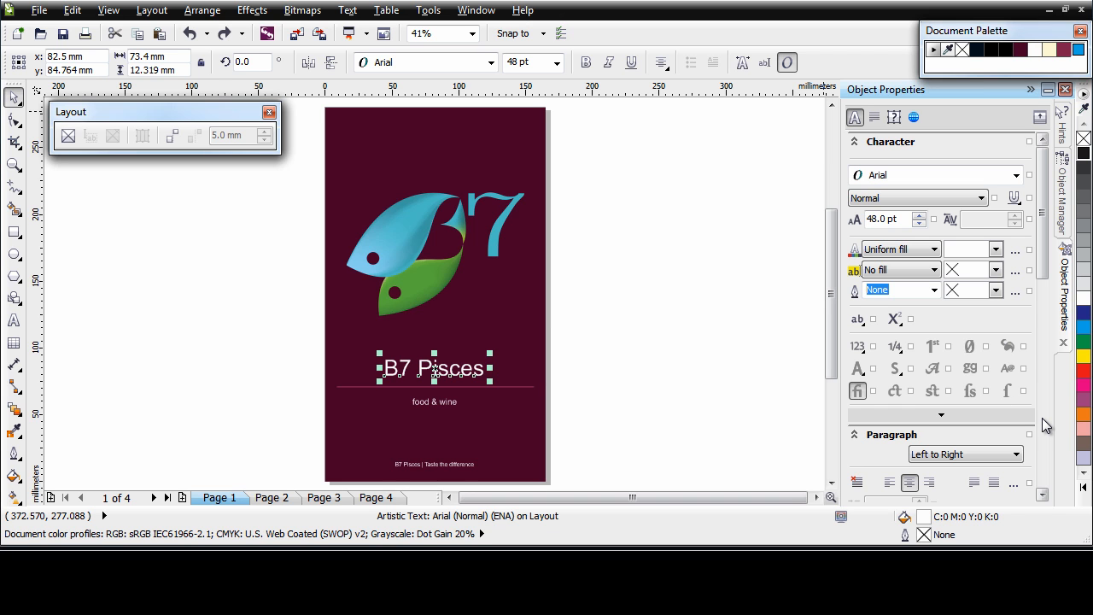
Make Object Properties expand one section at a time and review the title's Paragraph, Summary, Internet and Character settings
left_click(1040, 119)
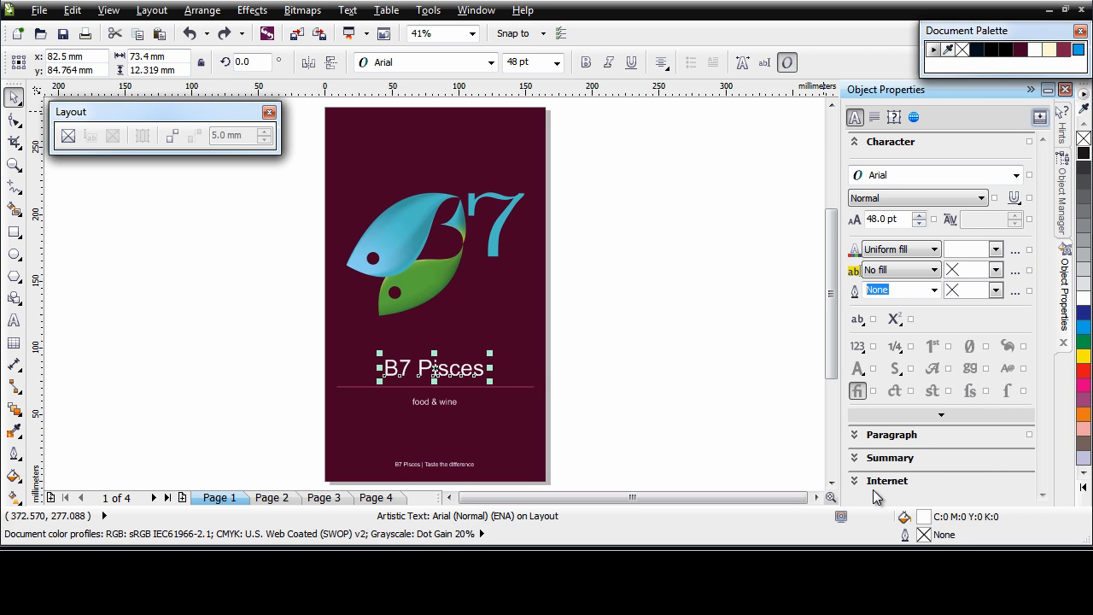
left_click(875, 120)
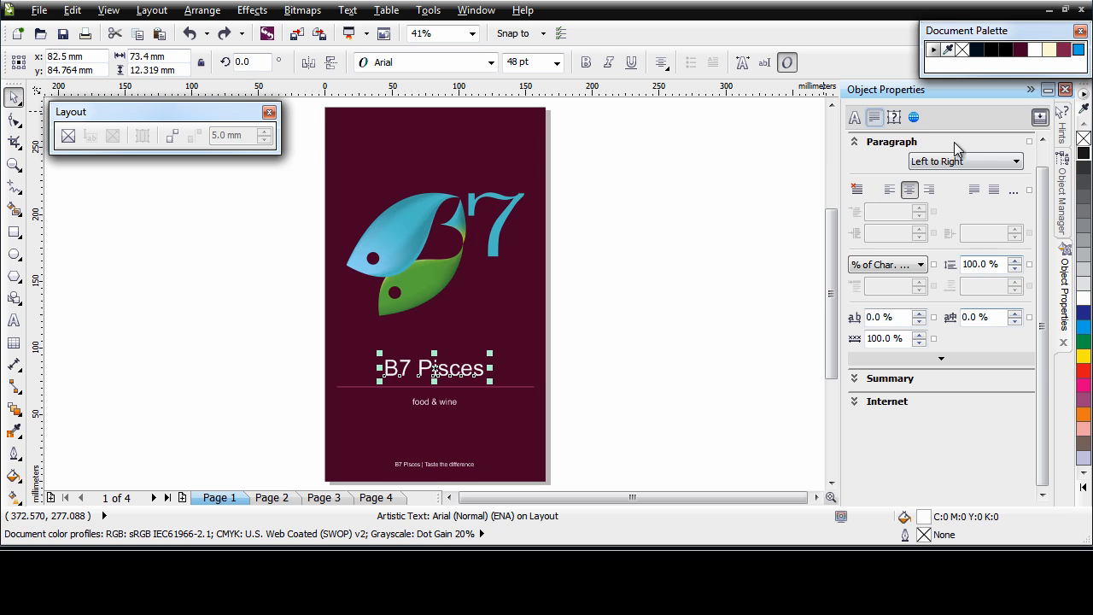
left_click(894, 118)
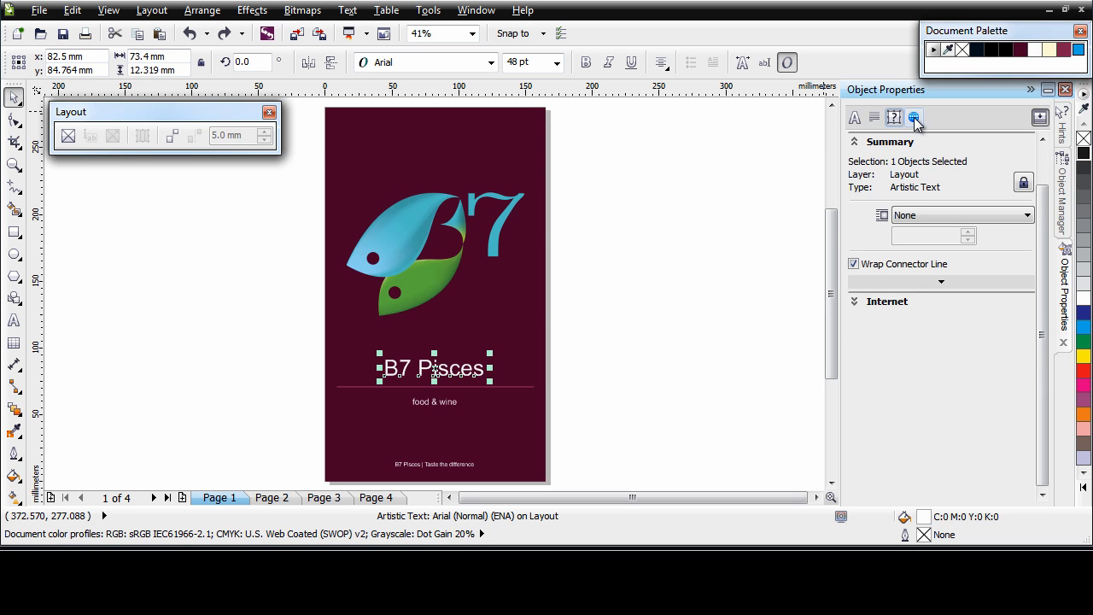
left_click(914, 117)
left_click(855, 118)
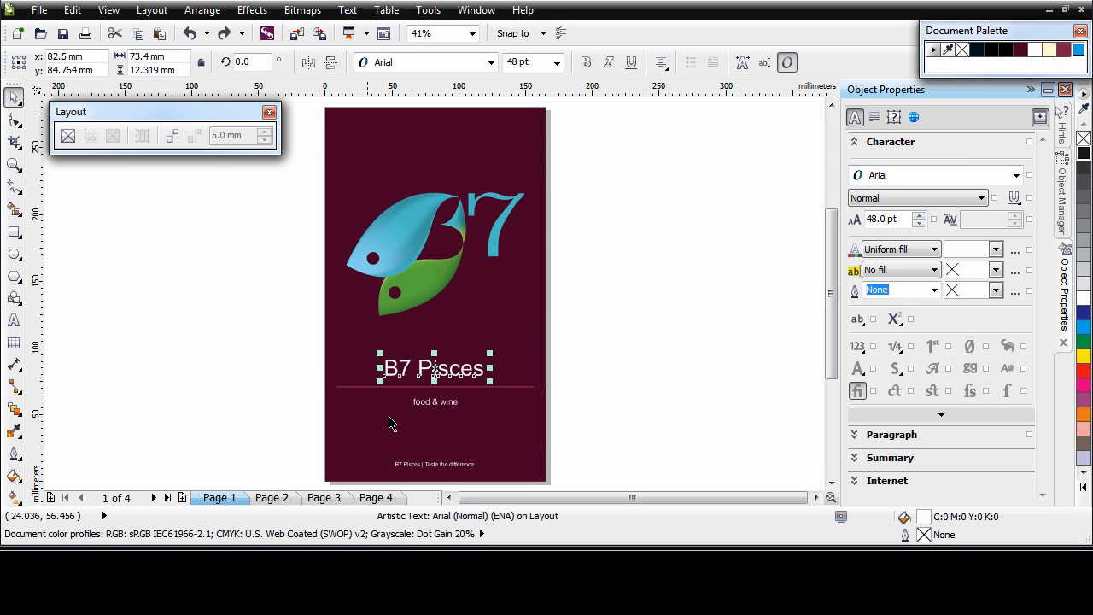
Preview fonts on the "B7 Pisces" title and set its font to Zapfino Extra LTX Pro
left_click(1016, 175)
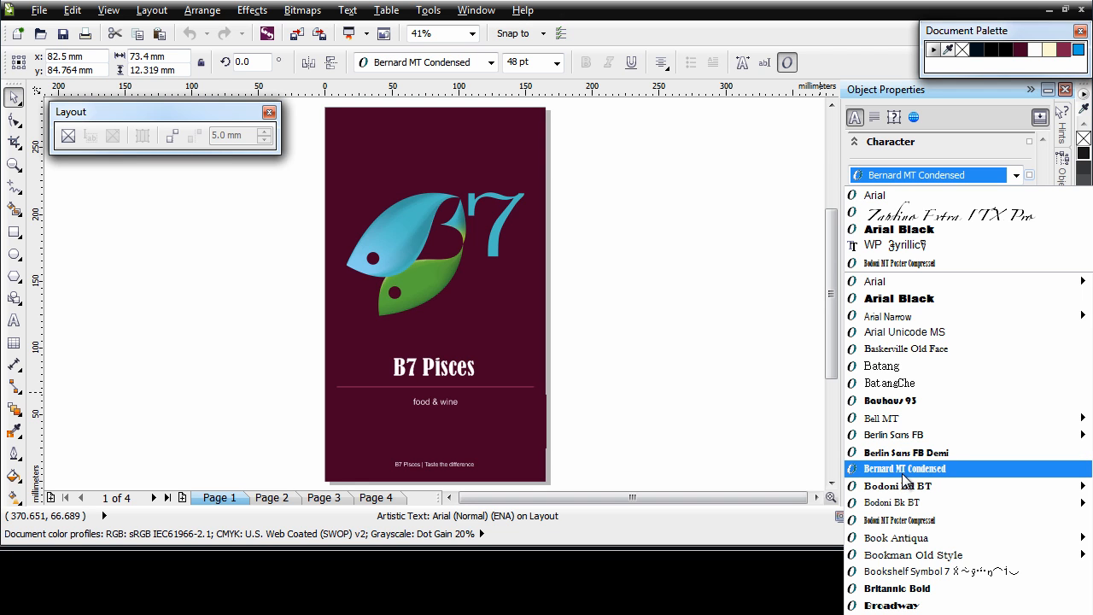
mouse_move(852, 416)
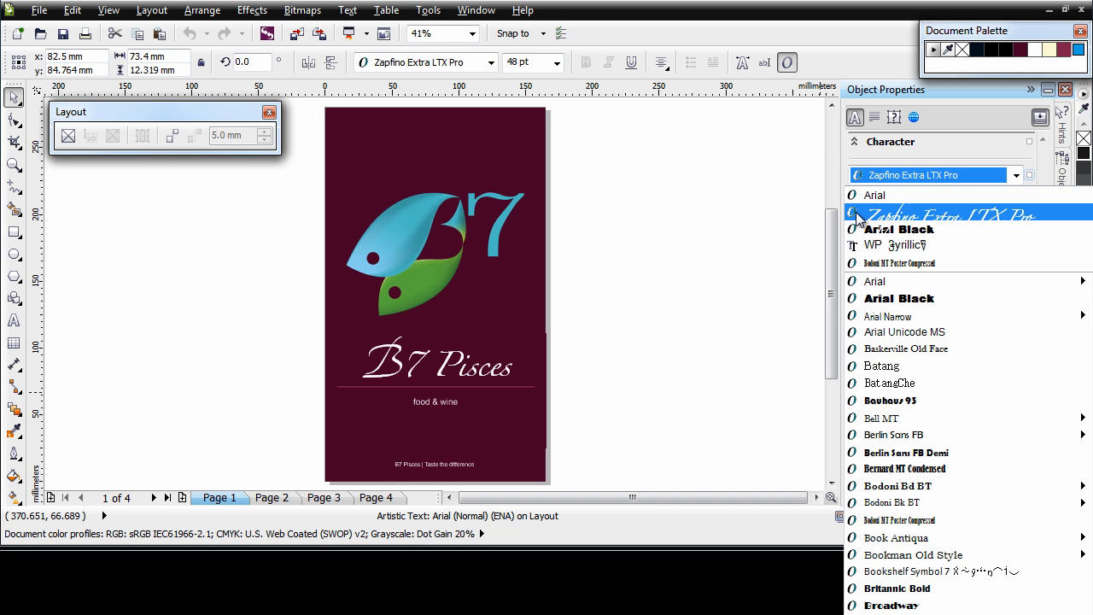
left_click(942, 217)
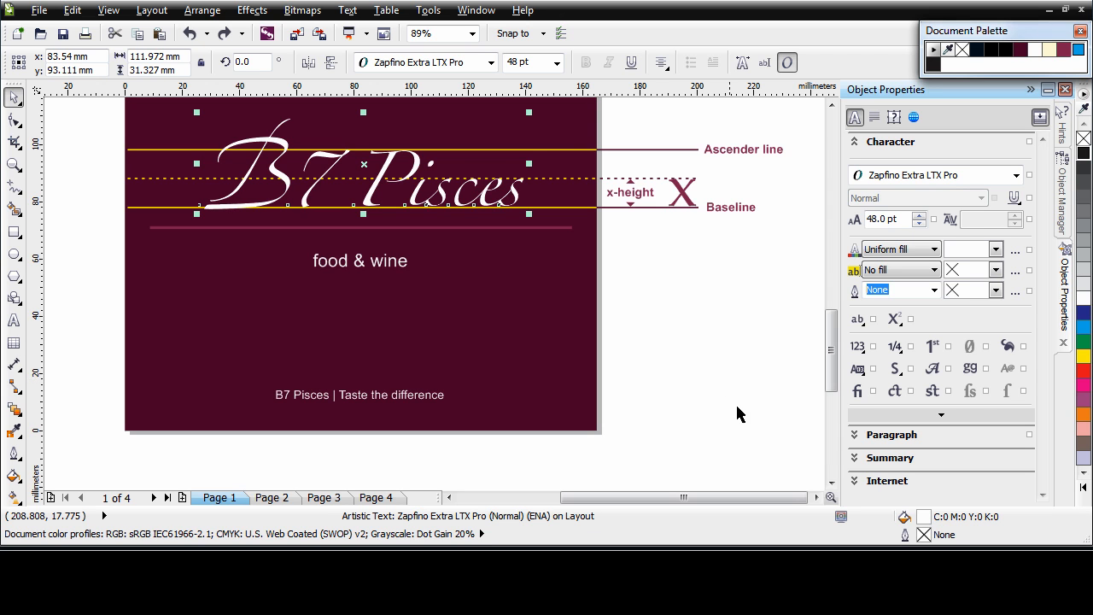
Try Stylistic Alternate 5 and Stylistic Alternate 6 on the "B7 Pisces" title and reset its stylistic alternates to None
left_click(863, 373)
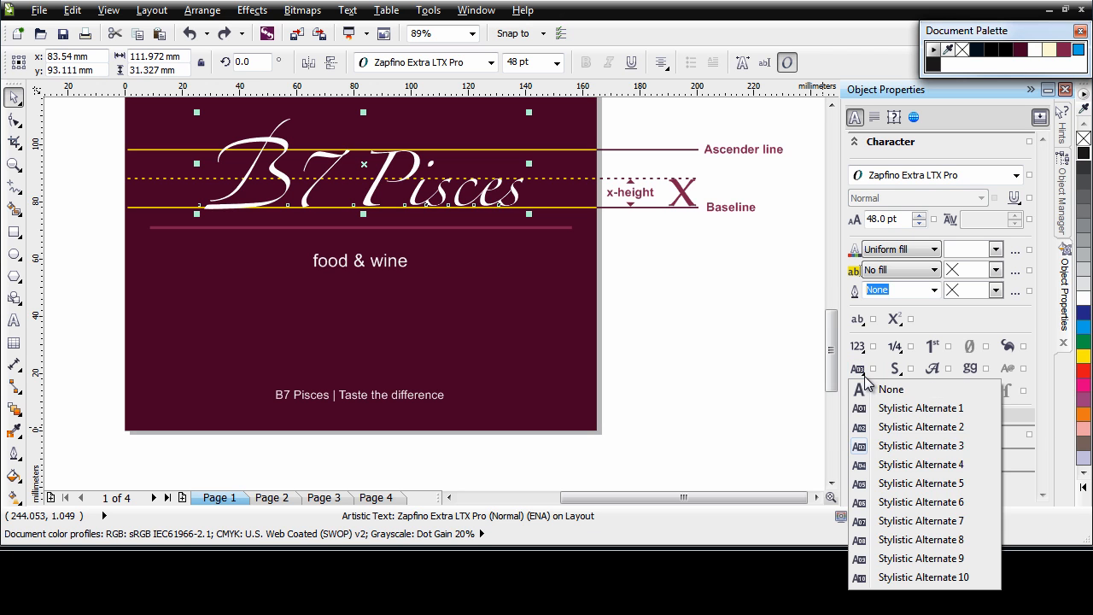
left_click(931, 484)
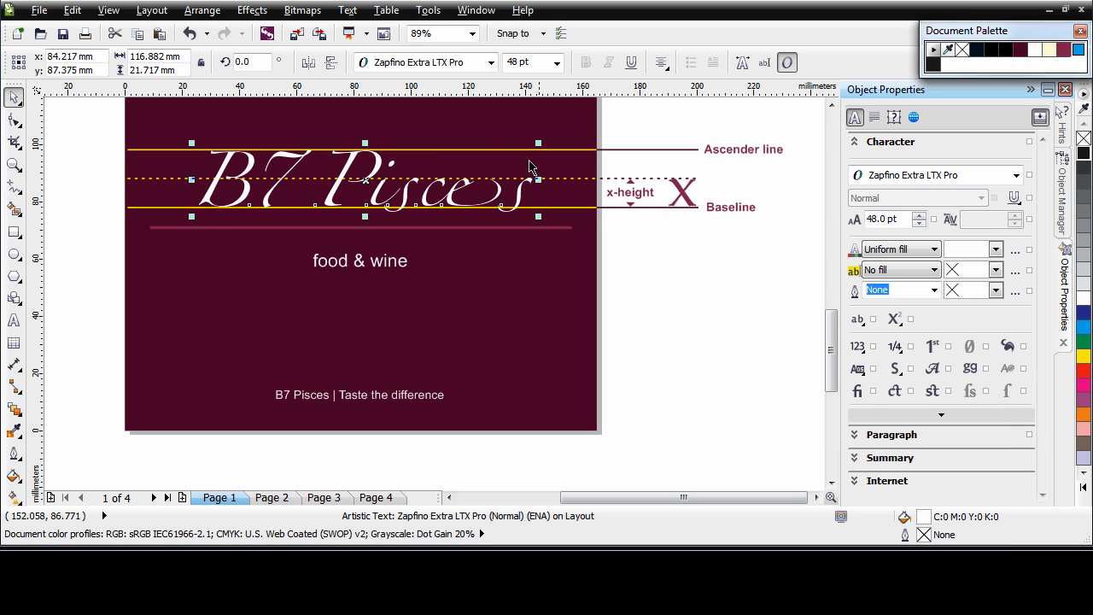
left_click(860, 377)
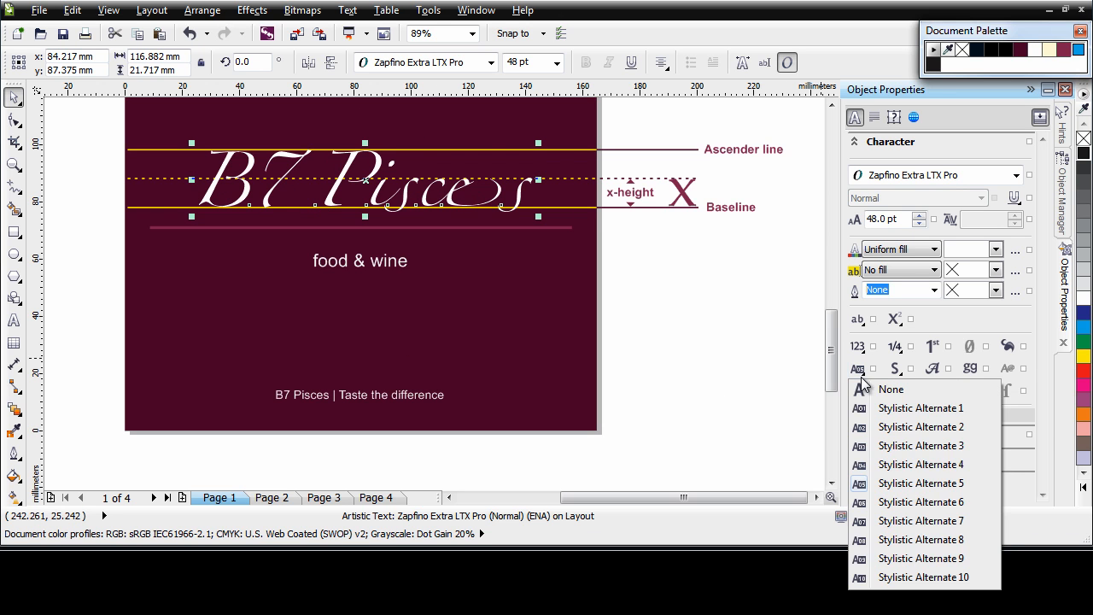
left_click(908, 502)
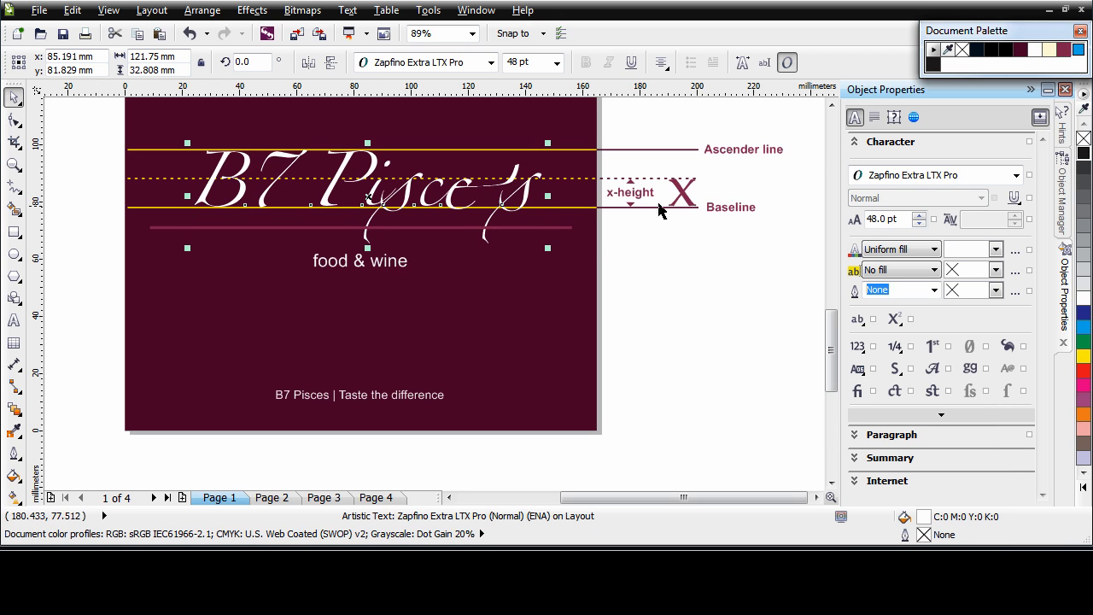
left_click(861, 370)
left_click(884, 392)
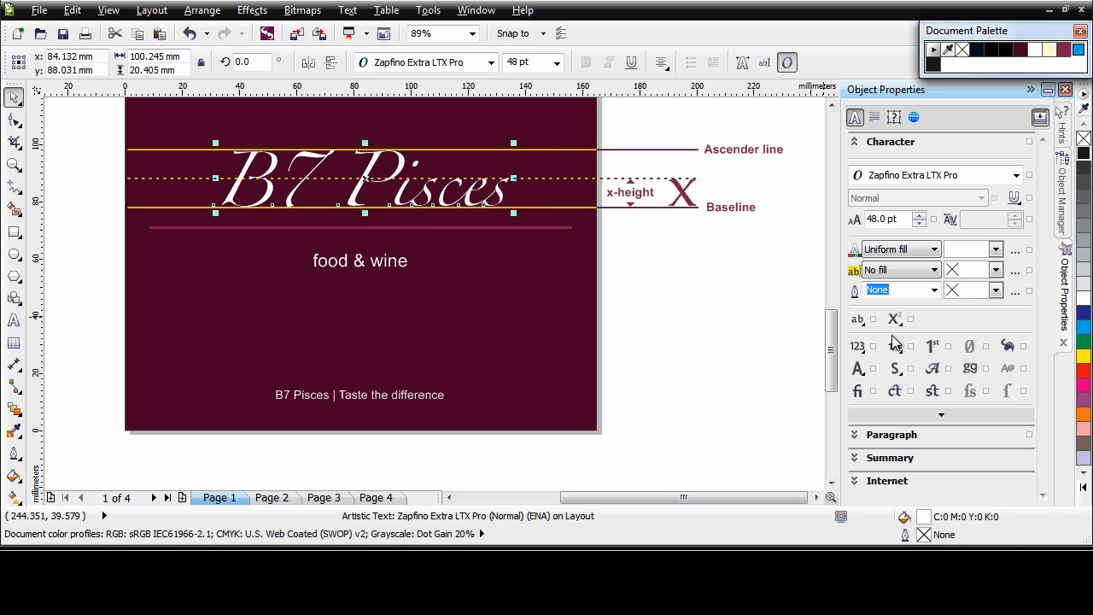
Try Stylistic set 3 and swash variants on the "B7 Pisces" title, removing each one again
left_click(897, 372)
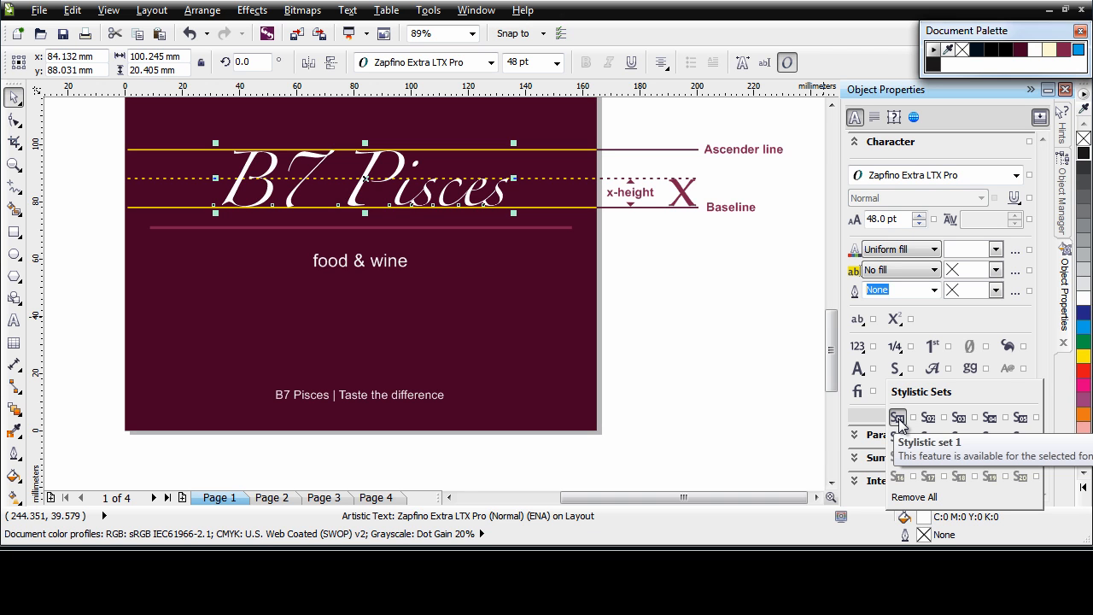
left_click(959, 418)
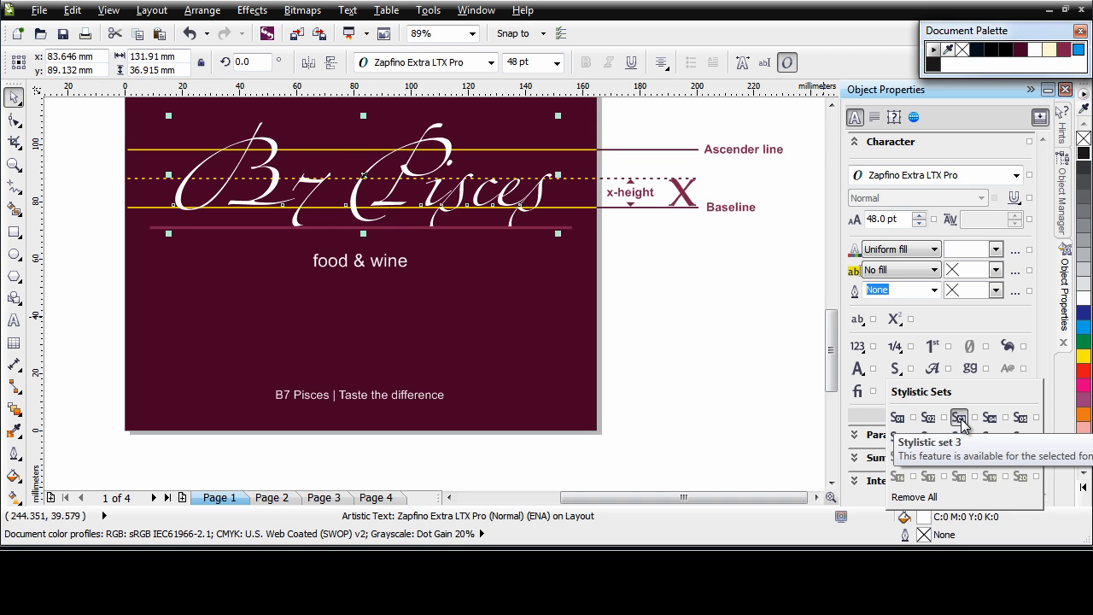
left_click(959, 419)
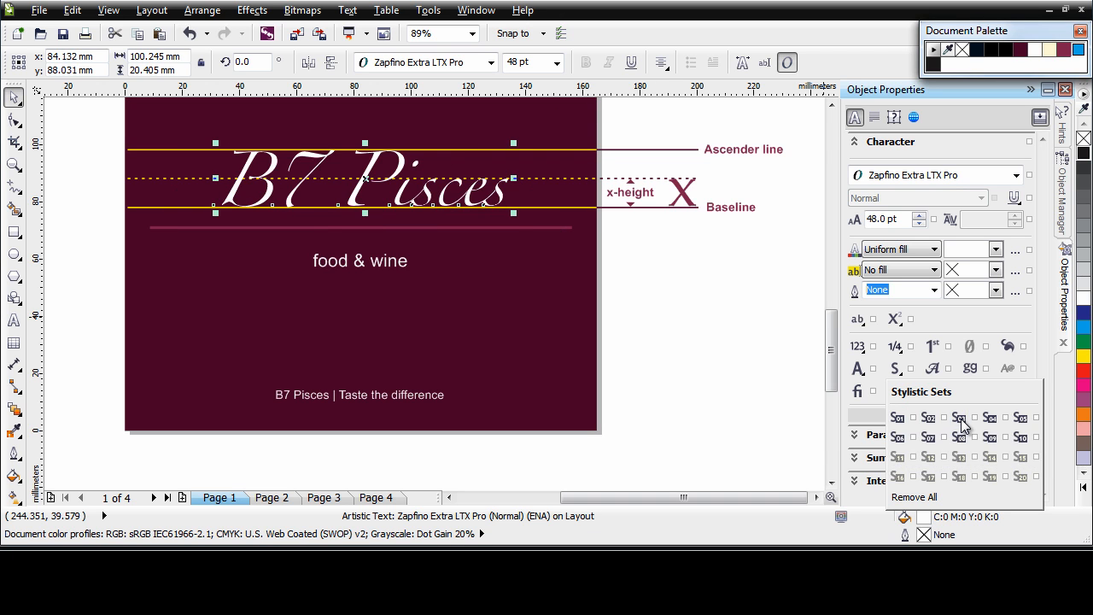
left_click(932, 371)
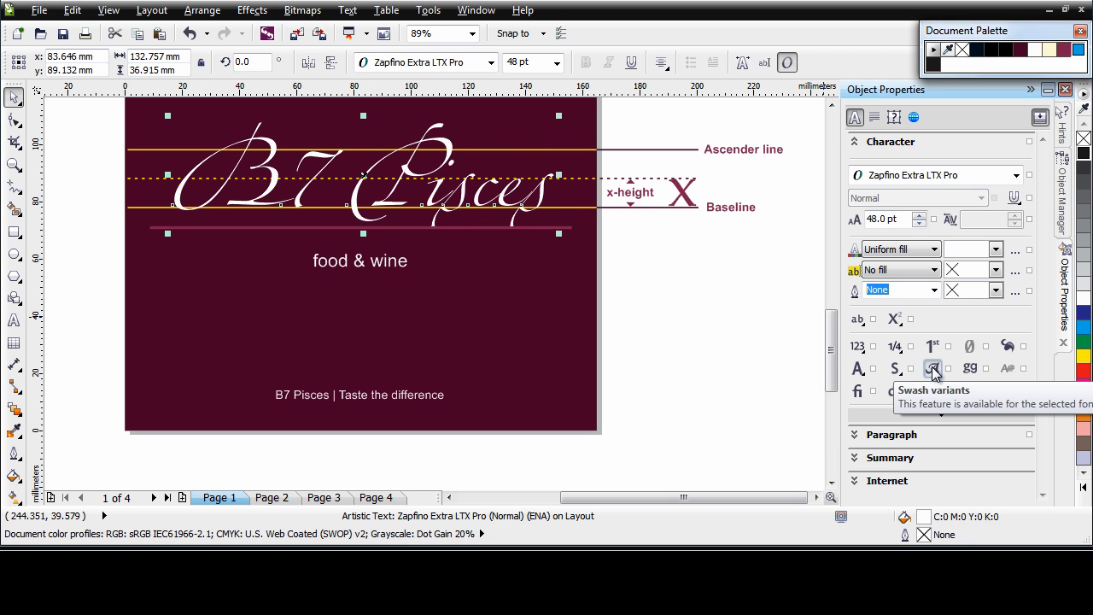
left_click(933, 368)
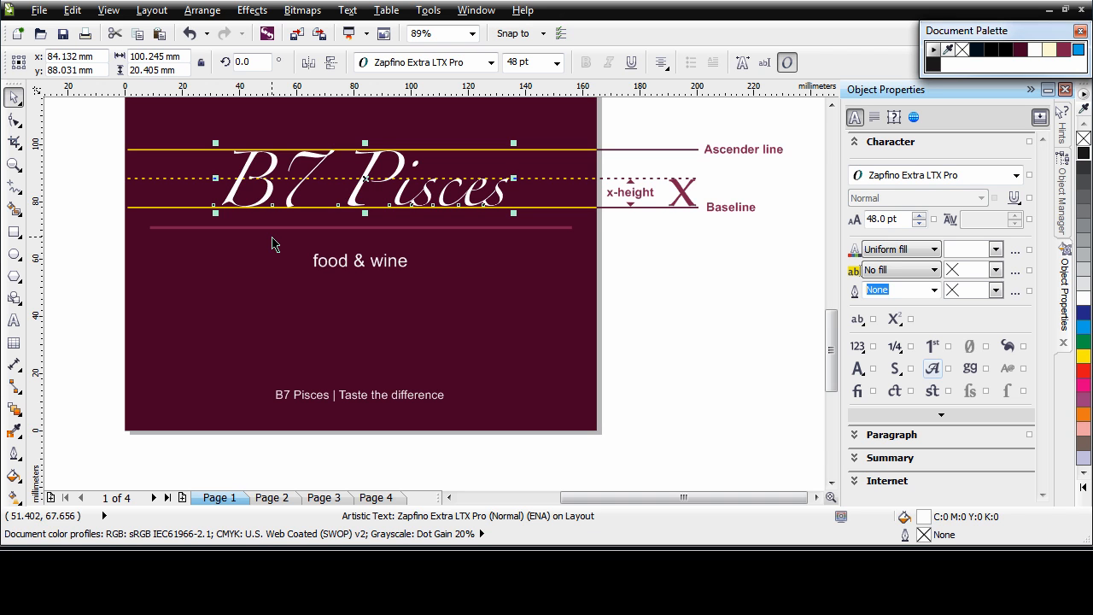
Fill only the letter B of the "B7 Pisces" title with black
double_click(272, 188)
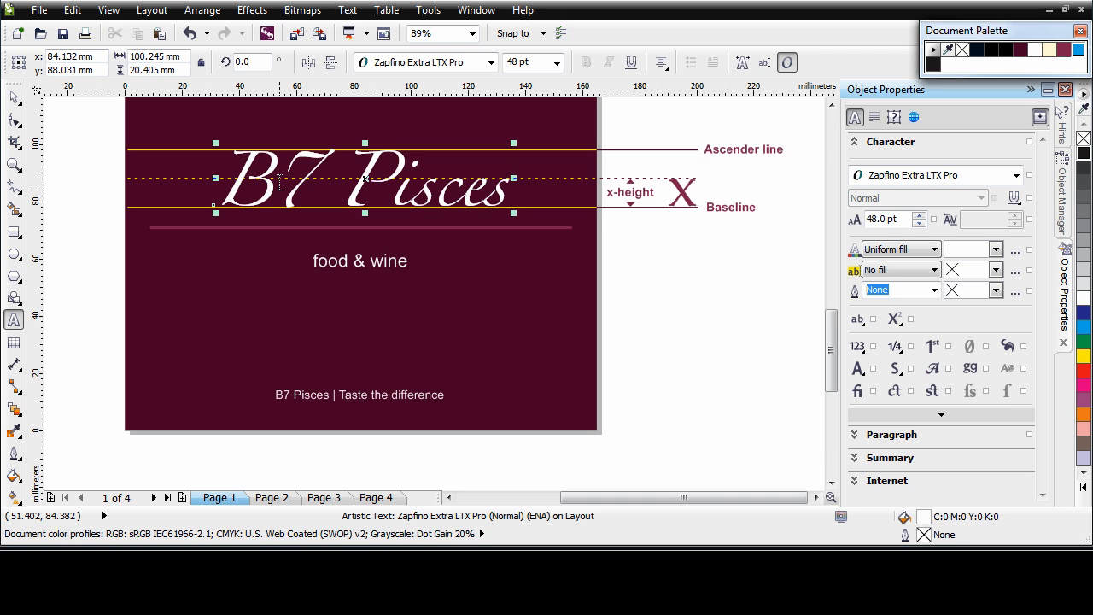
left_click_drag(278, 182, 225, 196)
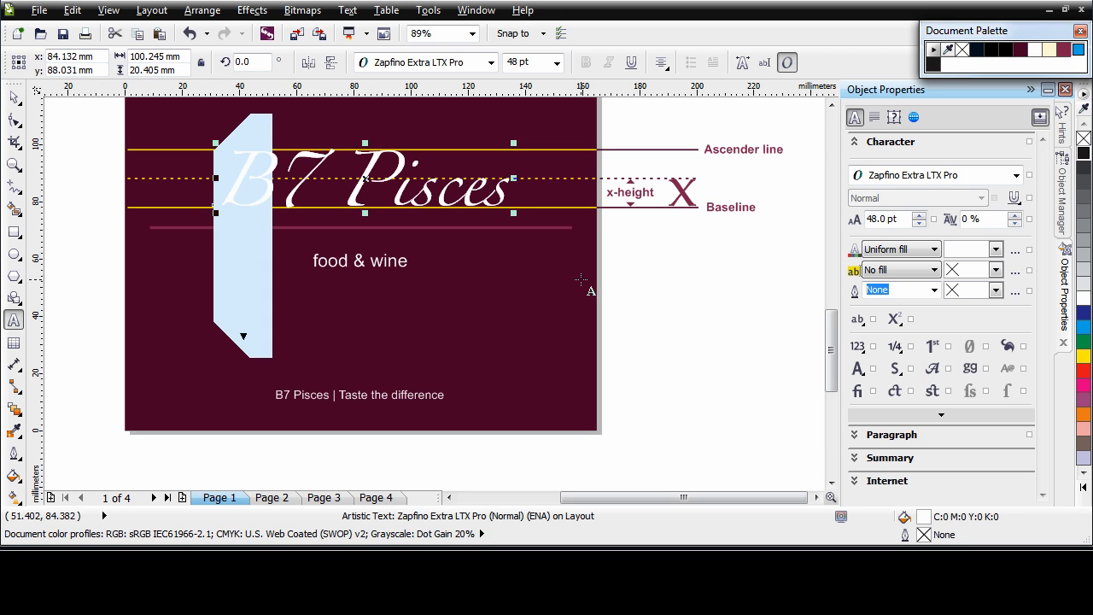
left_click(1085, 153)
left_click(1084, 154)
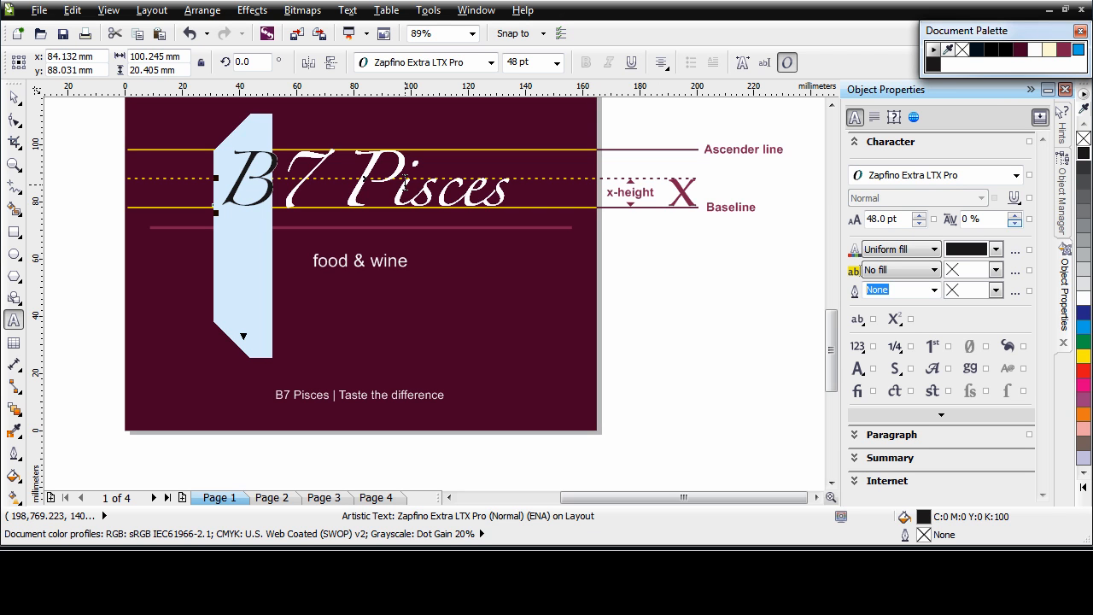
Preview the OpenType variants for the letter B of the "B7 Pisces" title and apply the first Swash Variants option
left_click(244, 338)
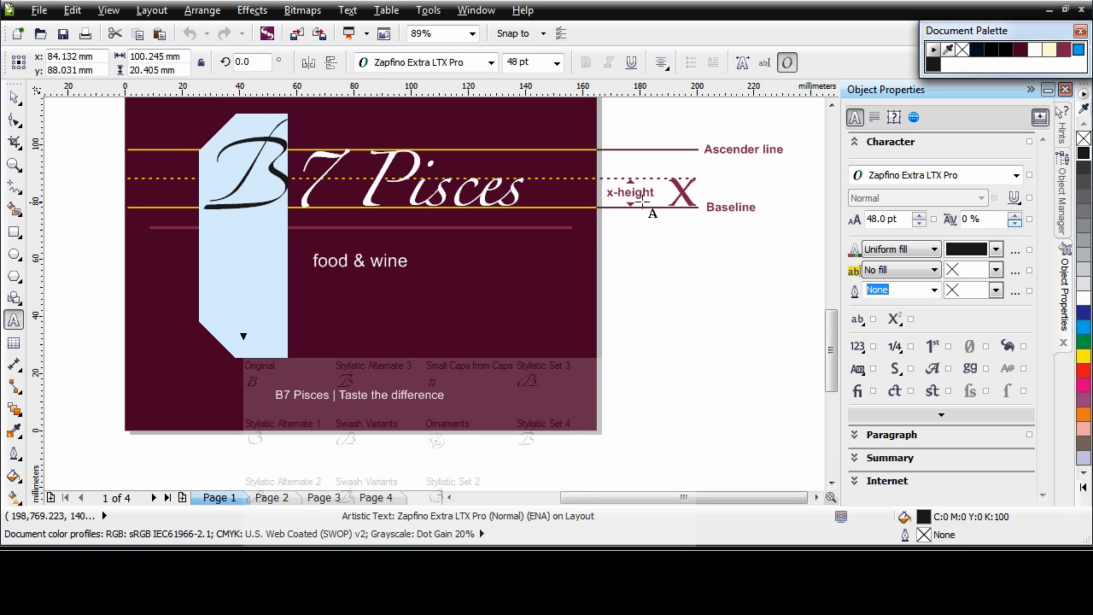
left_click(254, 445)
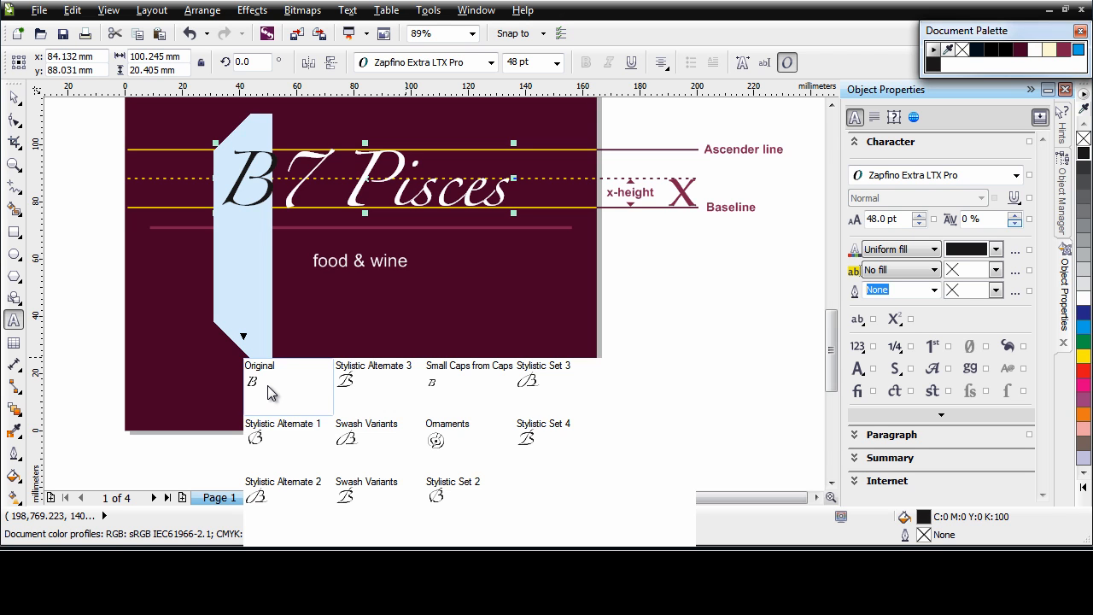
left_click(369, 439)
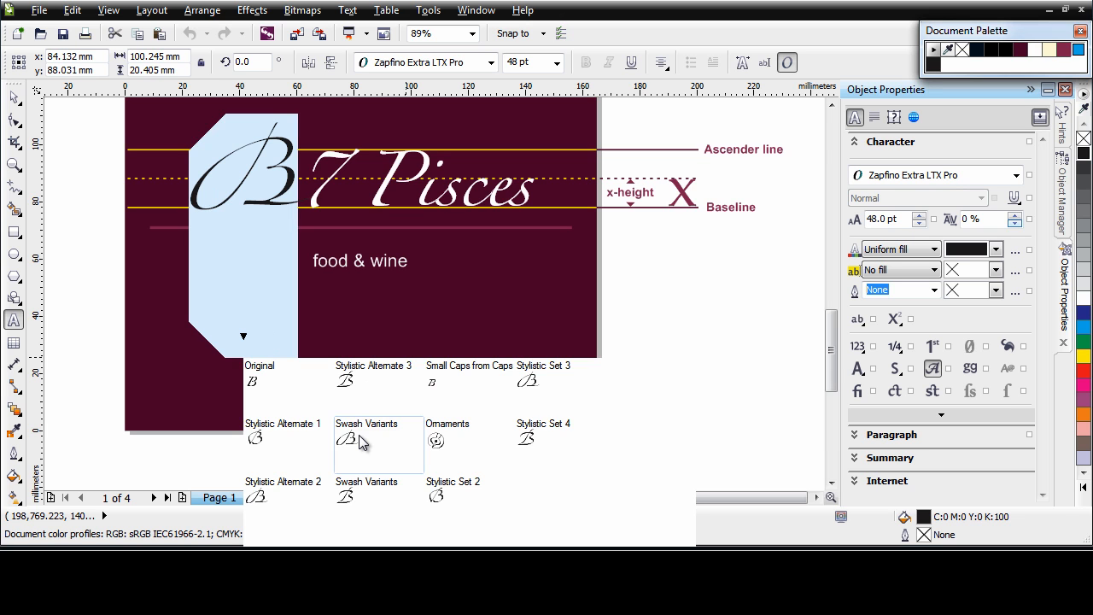
left_click(361, 440)
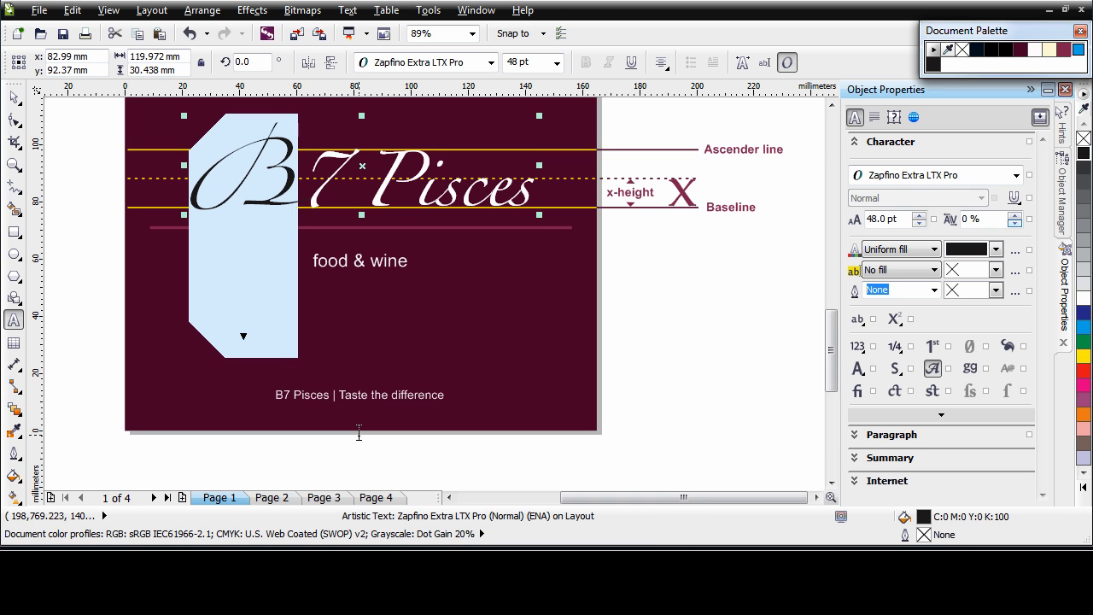
left_click(671, 342)
Apply Stylistic Set 4 to the entire "B7 Pisces" title and fill all its letters with white
left_click_drag(196, 185, 521, 177)
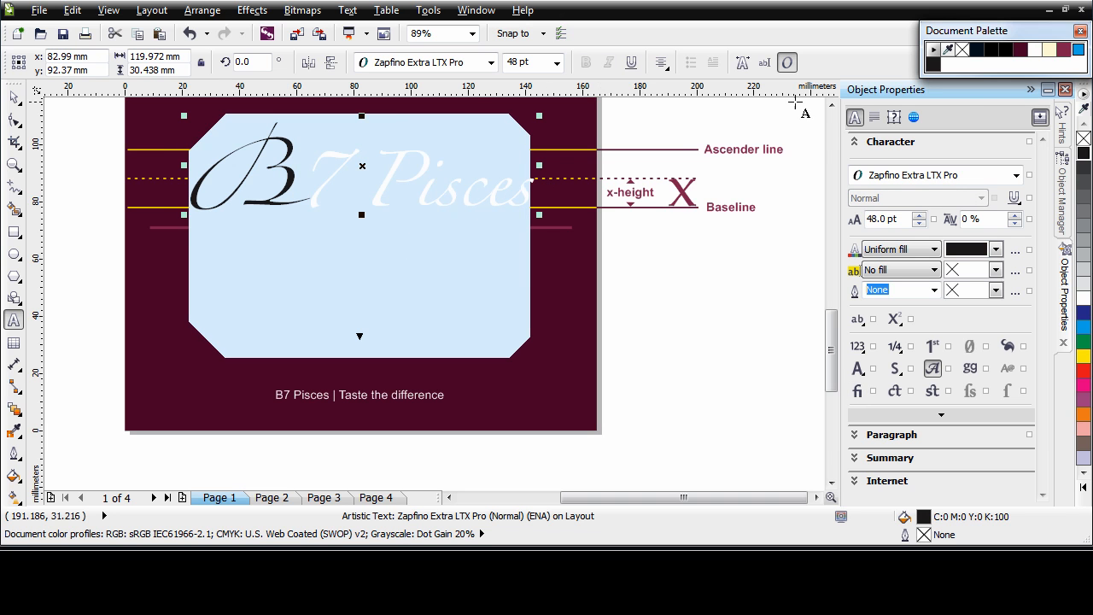
left_click(1083, 154)
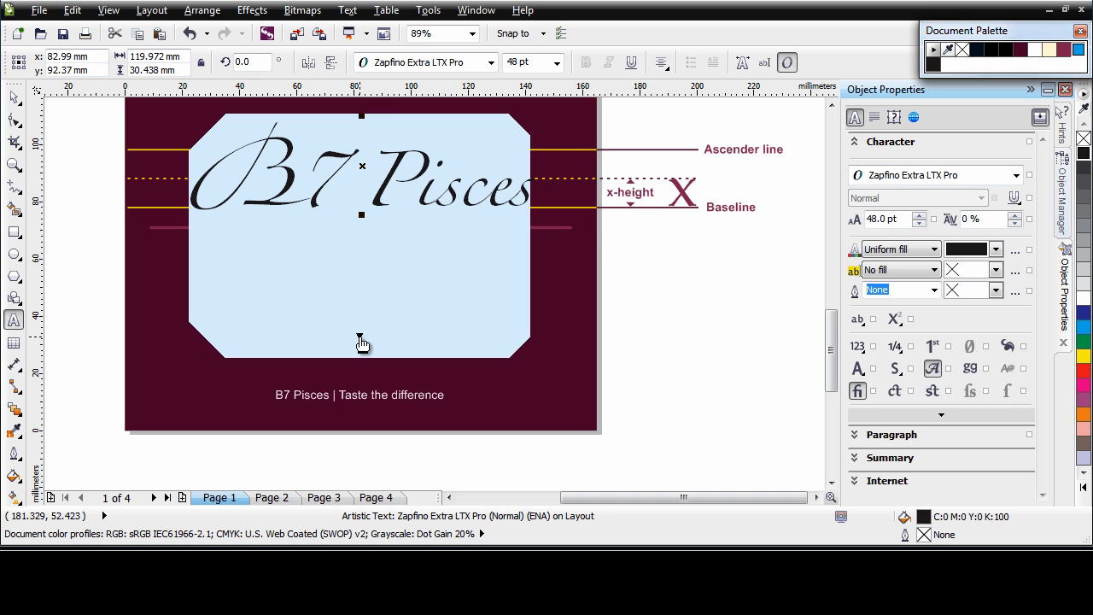
left_click(360, 338)
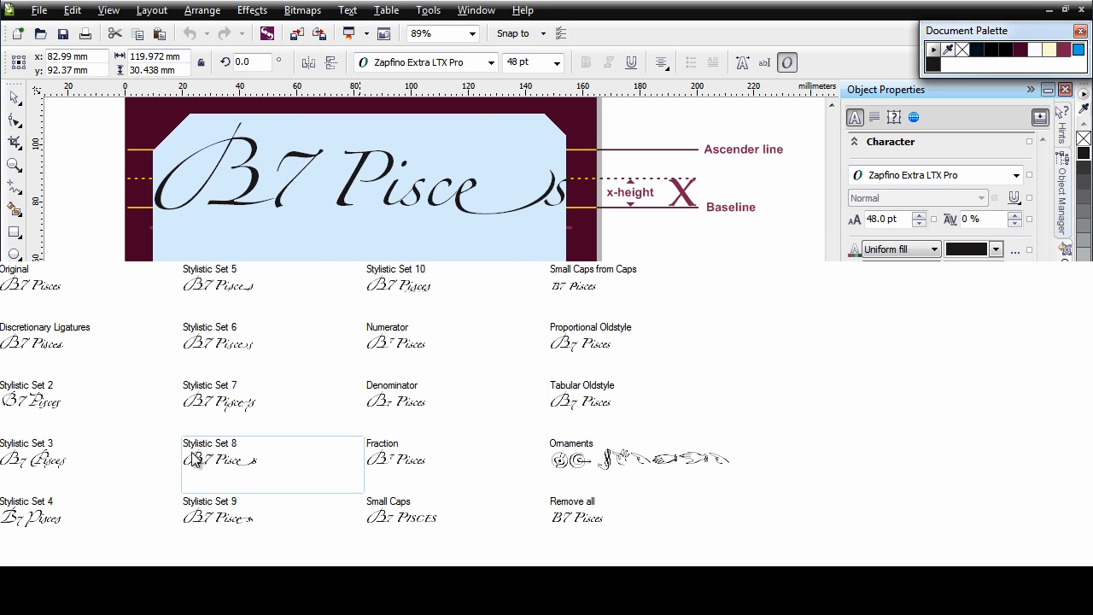
left_click(34, 514)
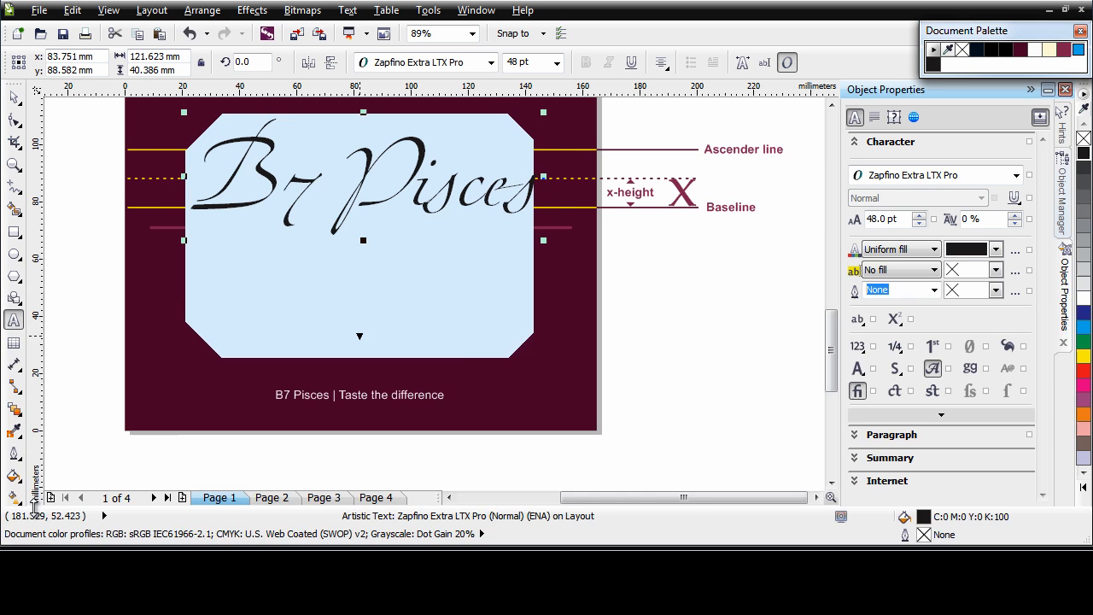
left_click(1083, 299)
left_click(634, 248)
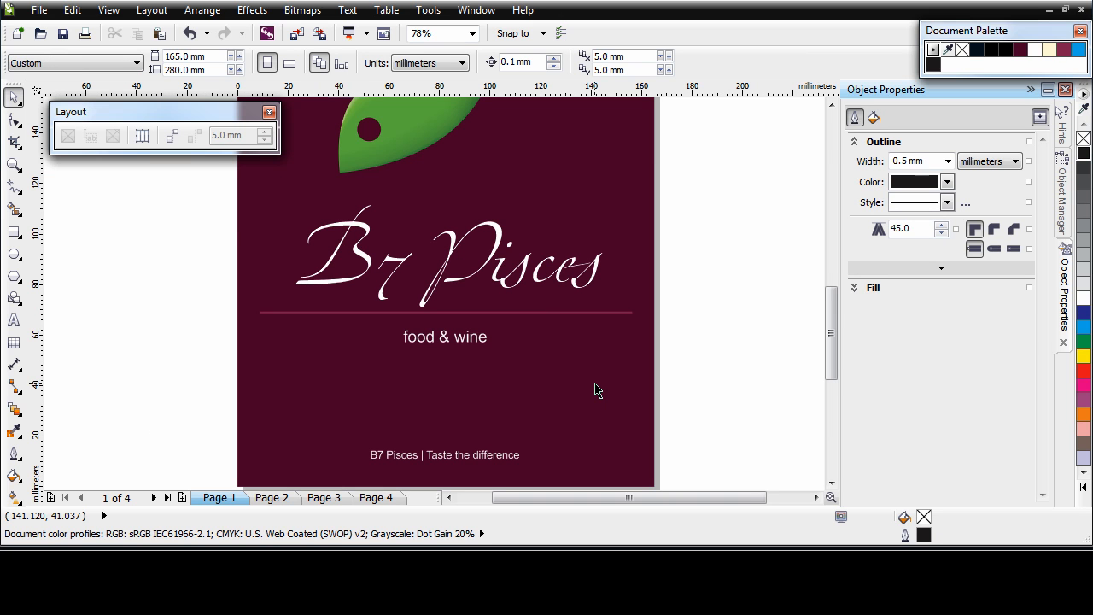
On Page 4, set the first phone number line to Proportional Lining figures and the second to Tabular Lining
left_click(376, 502)
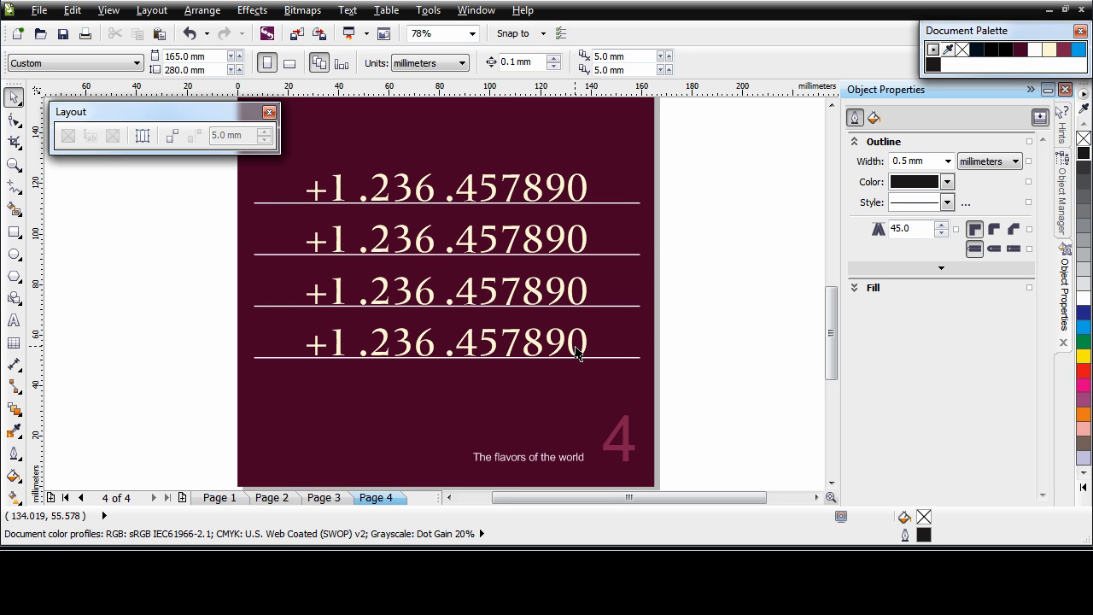
left_click(586, 189)
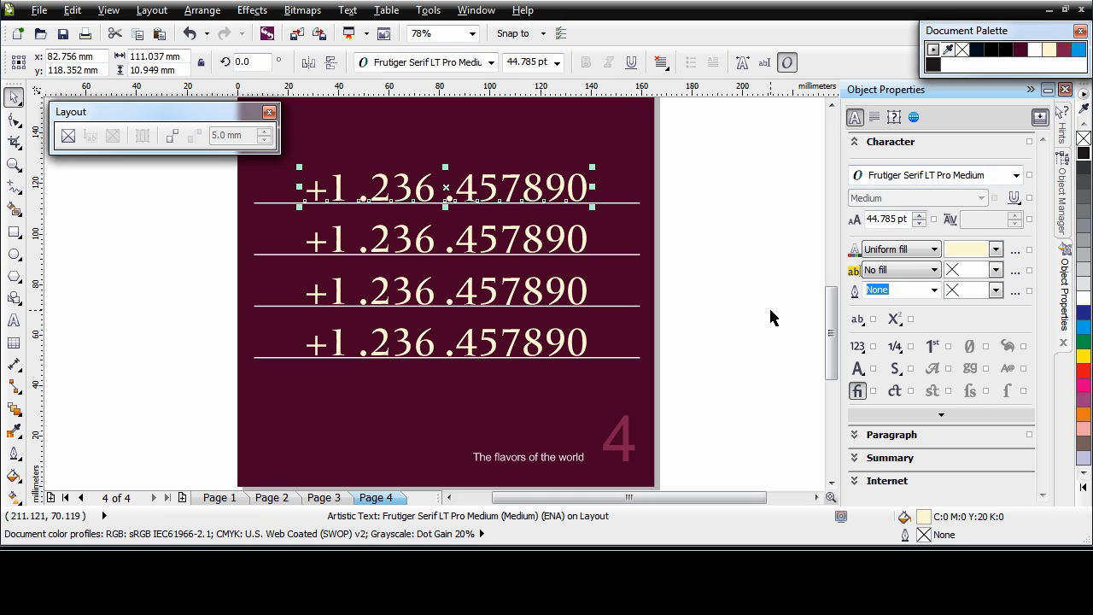
left_click(864, 353)
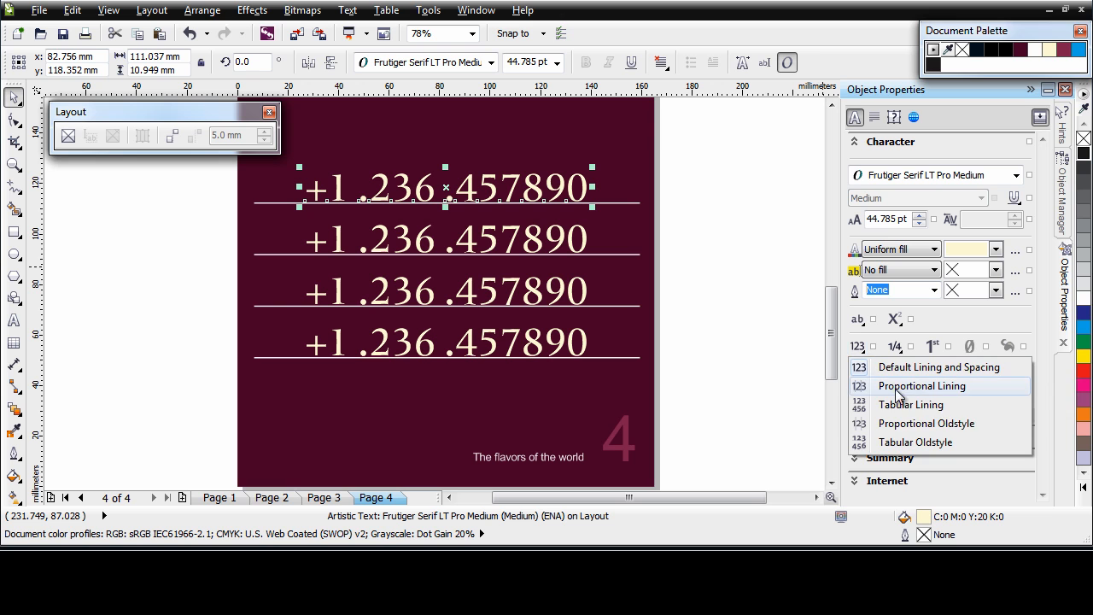
left_click(957, 387)
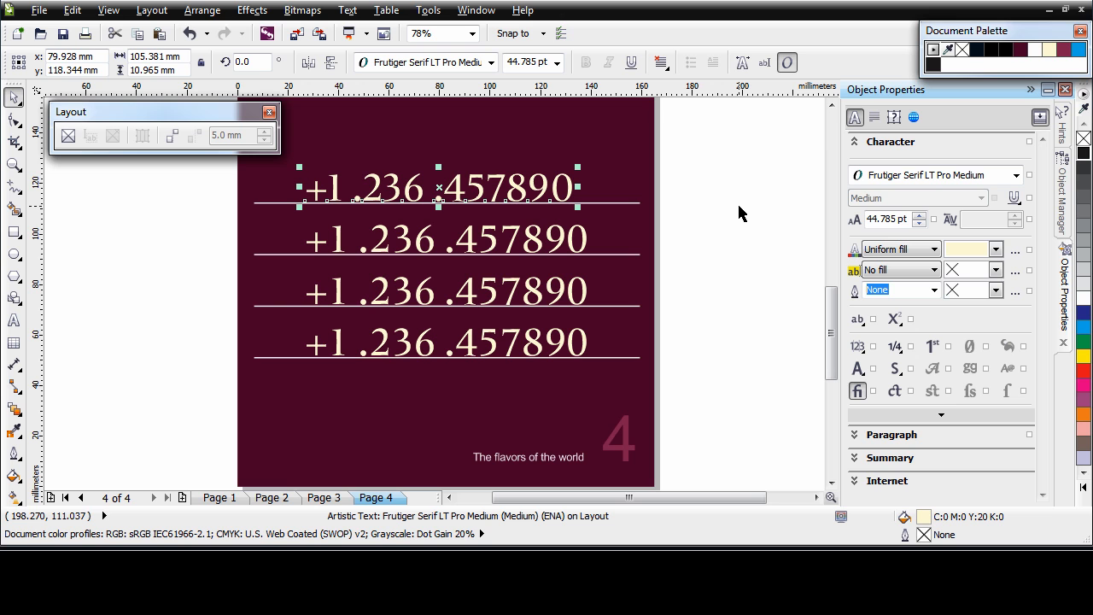
left_click(590, 237)
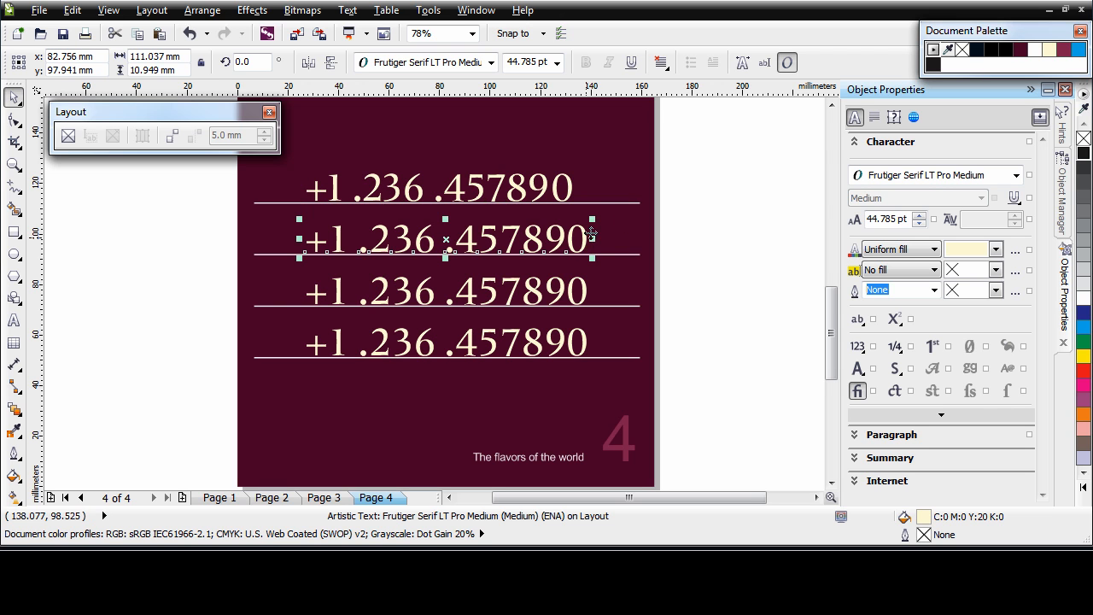
left_click(864, 351)
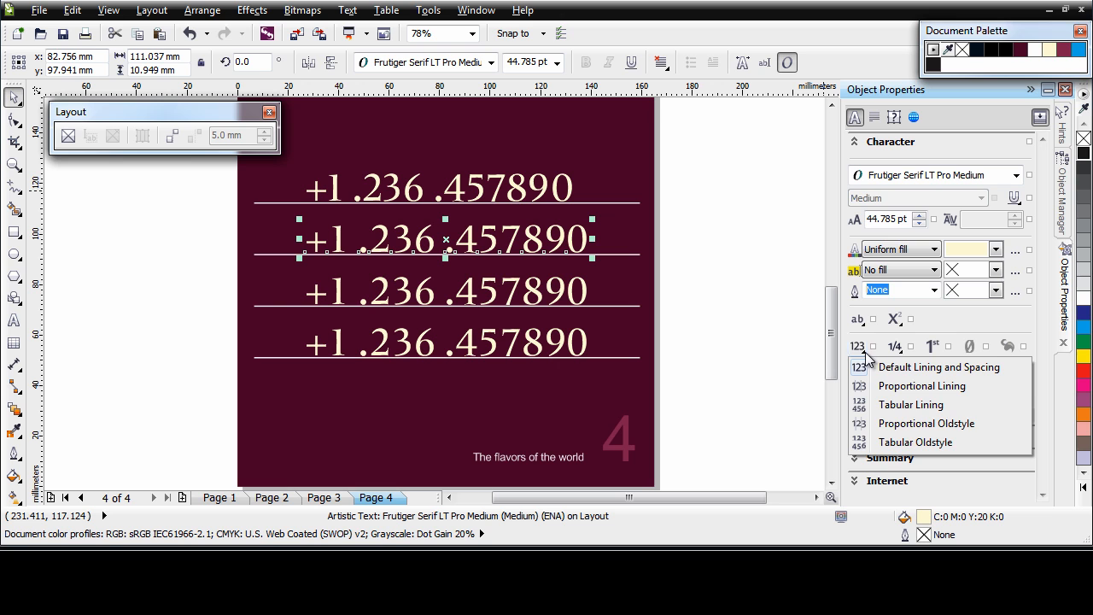
left_click(910, 405)
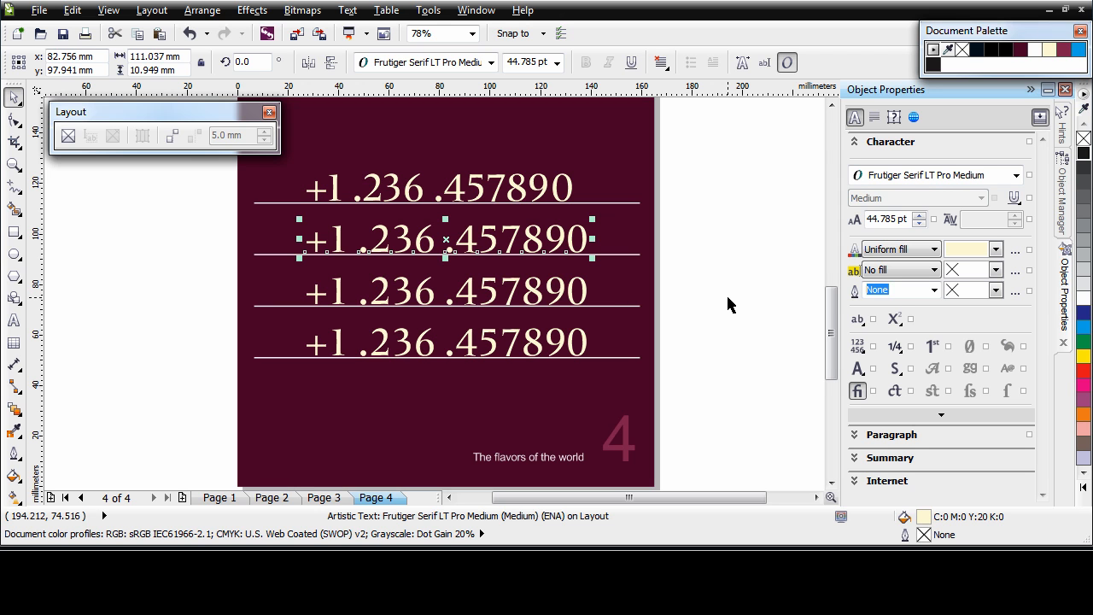
Set the third phone number line to Proportional Oldstyle figures and the fourth to Tabular Oldstyle
left_click(589, 297)
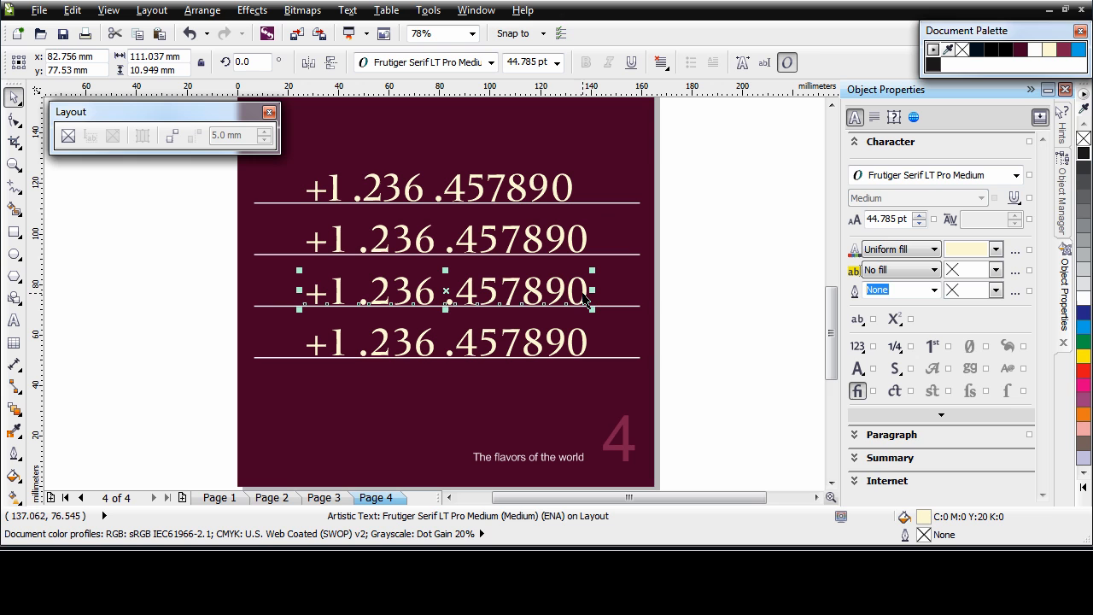
left_click(866, 353)
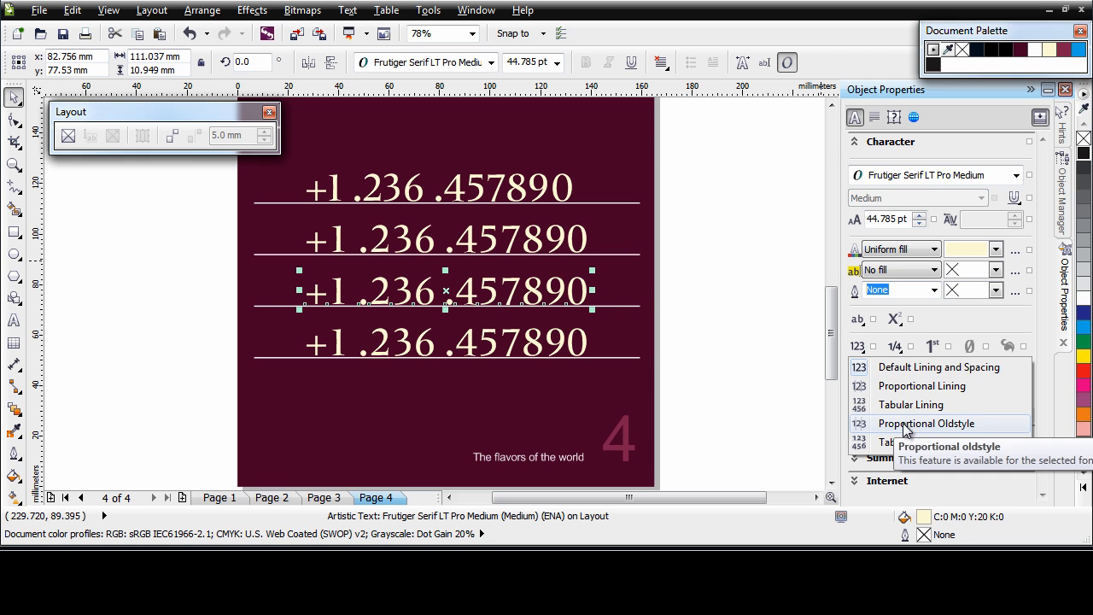
left_click(961, 424)
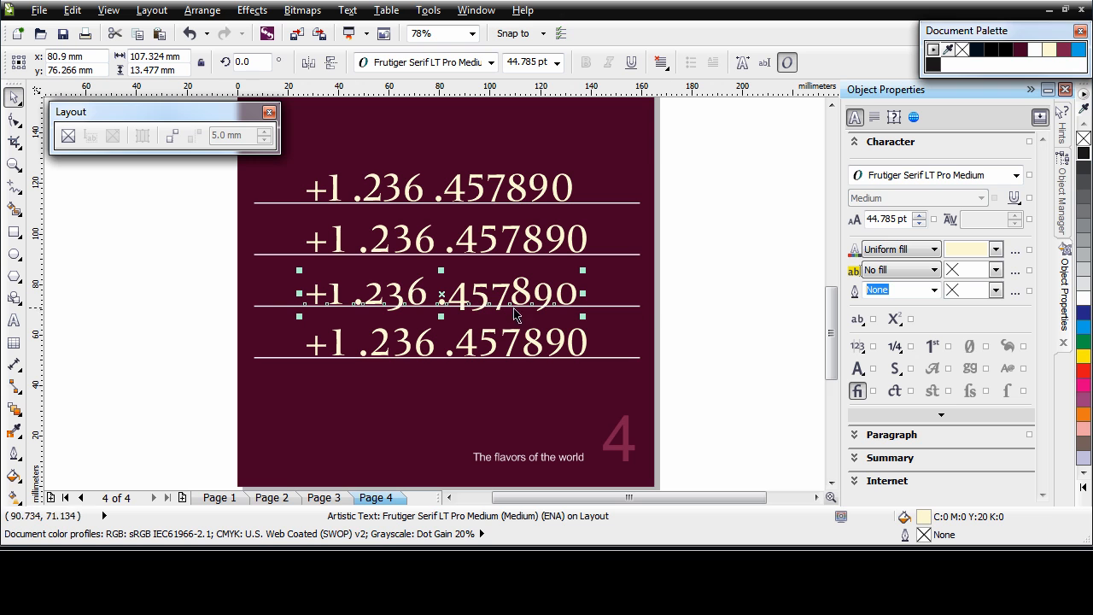
left_click(584, 347)
left_click(858, 347)
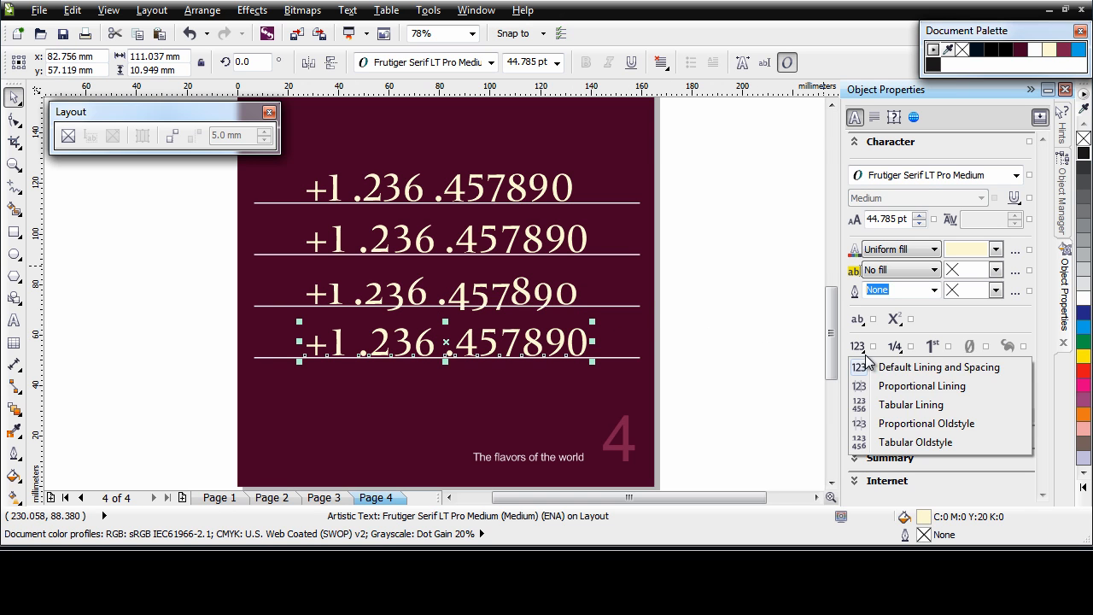
left_click(935, 442)
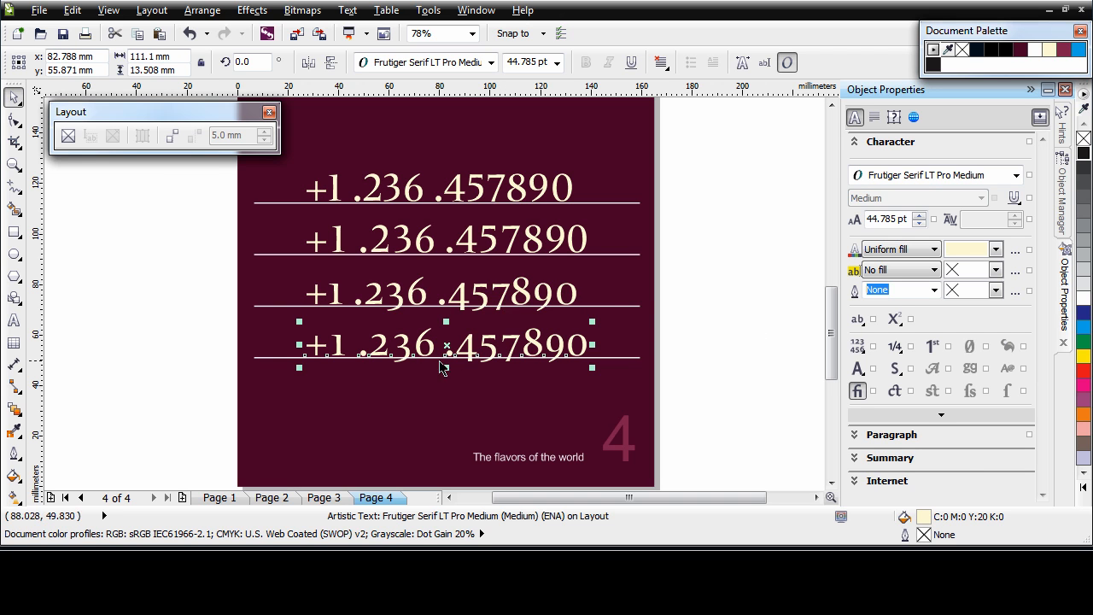
left_click(739, 354)
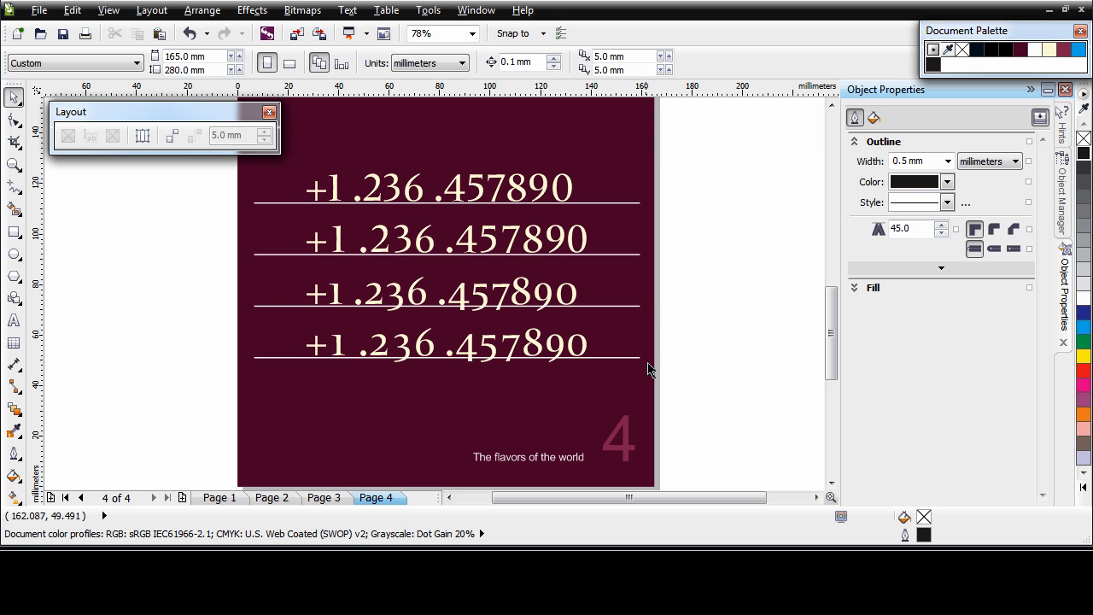
Delete the first three phone numbers and all the horizontal rules, keeping only the lowest phone number
key("ctrl+z")
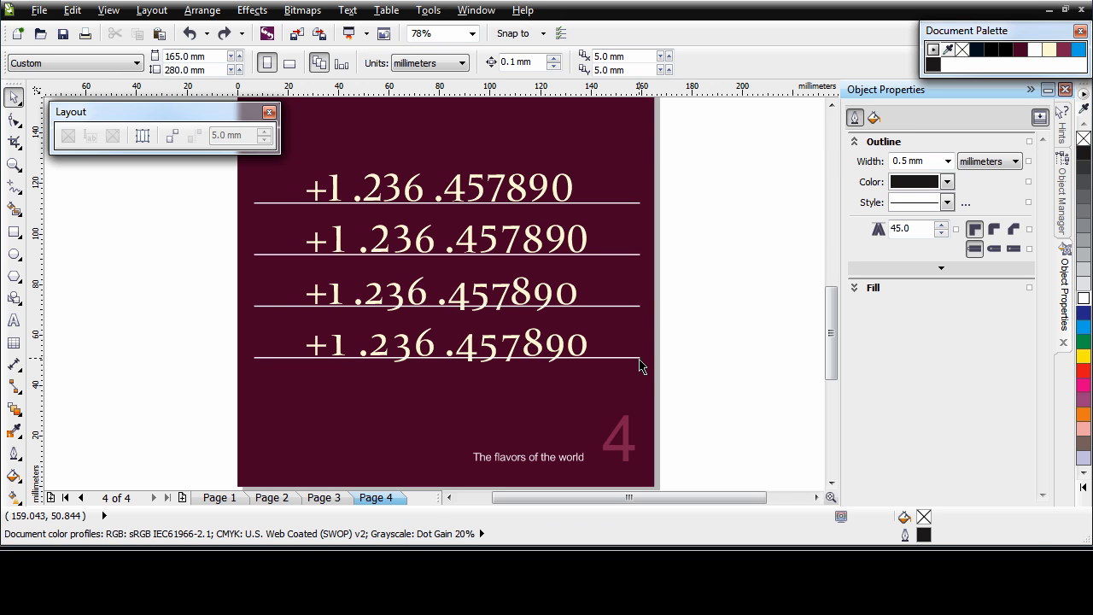
left_click(639, 358)
key("Delete")
left_click_drag(712, 144, 201, 334)
key("Delete")
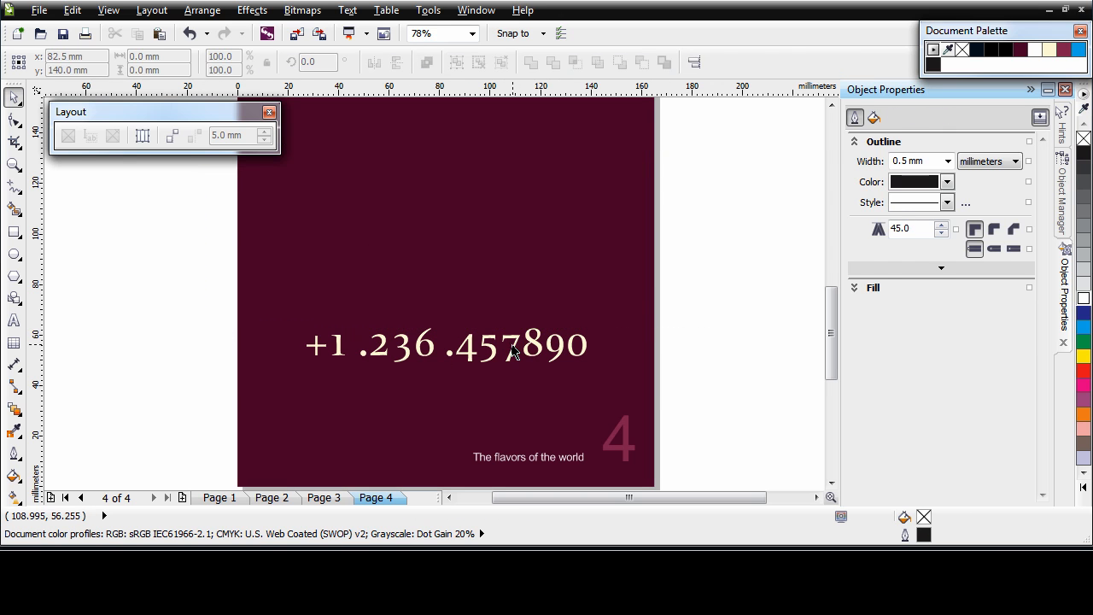
Set the remaining phone number's font size to 24 pt and fill it with white
left_click(527, 346)
left_click(880, 219)
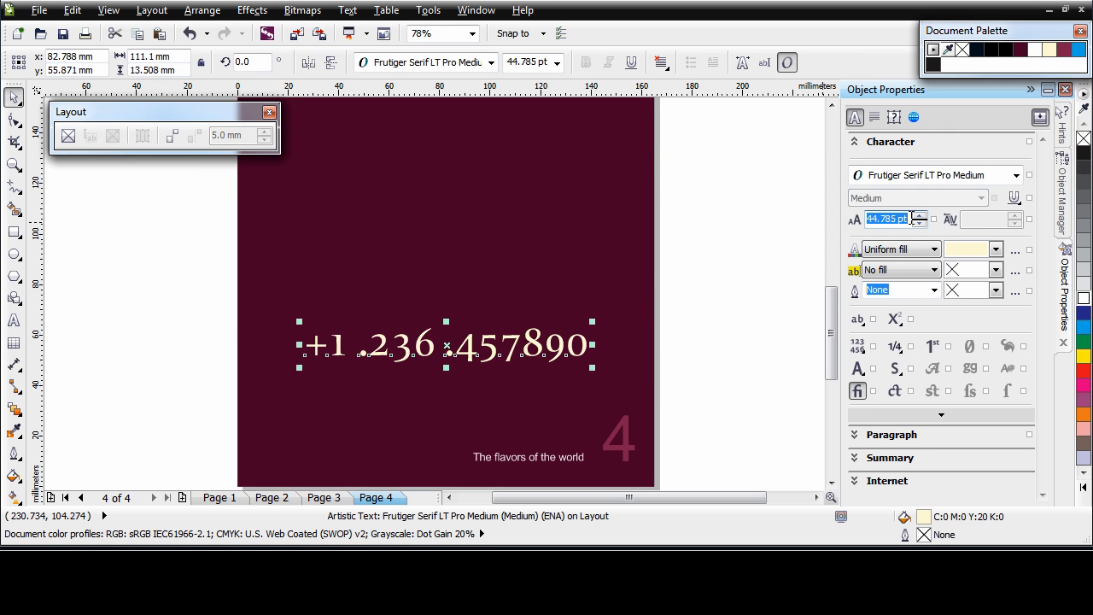
type("24")
key("Return")
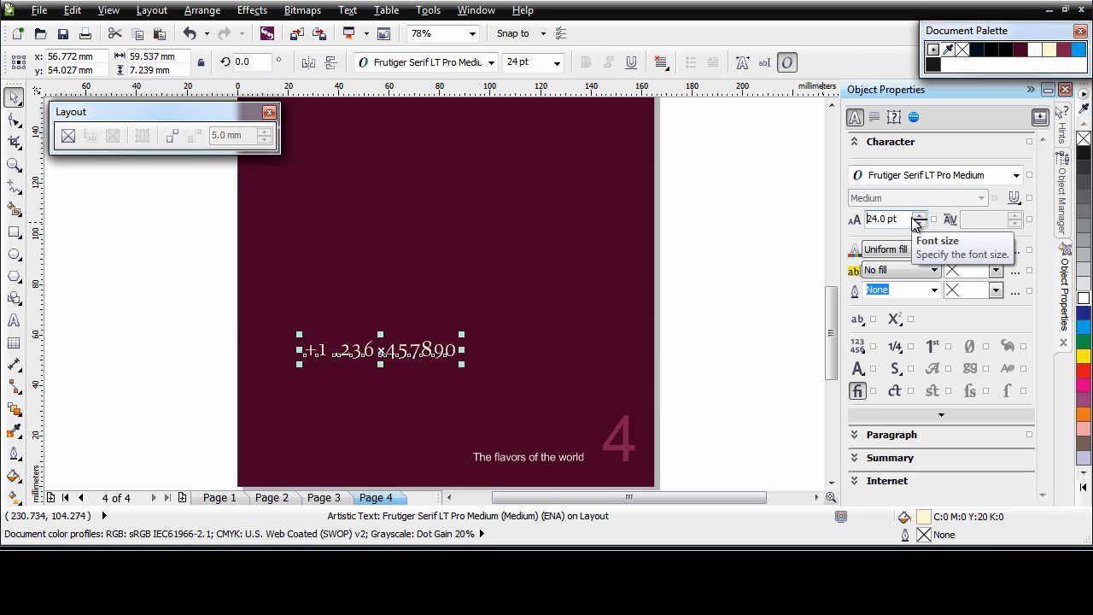
left_click(1083, 297)
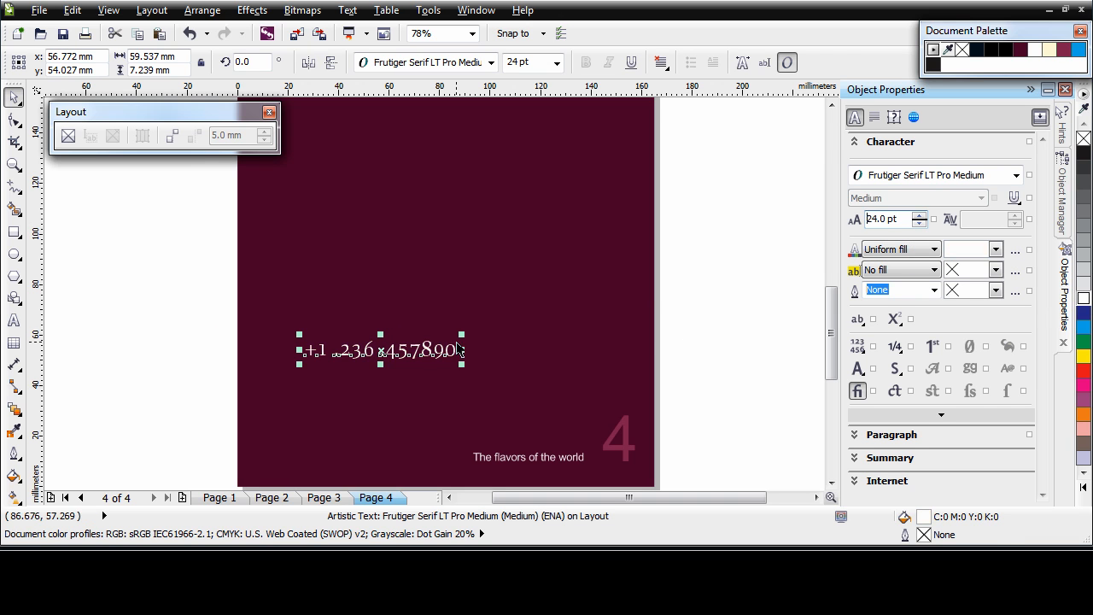
Move the phone number towards the page's right edge and add the label "mobile:" in front of it
left_click_drag(417, 353, 571, 360)
left_click(462, 358)
double_click(461, 357)
type("mobile:")
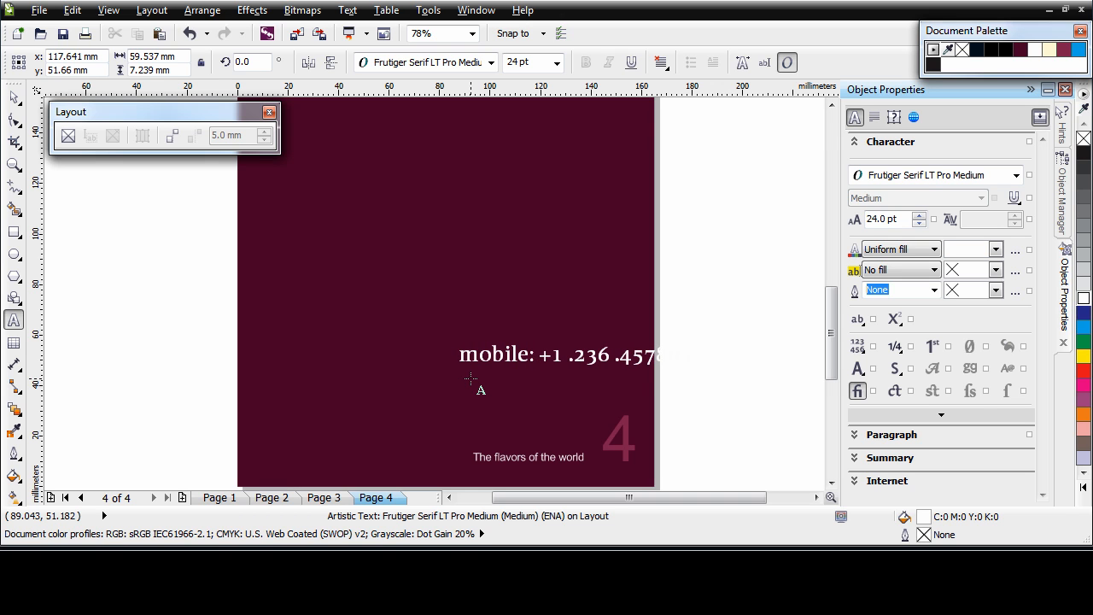
key("ctrl+space")
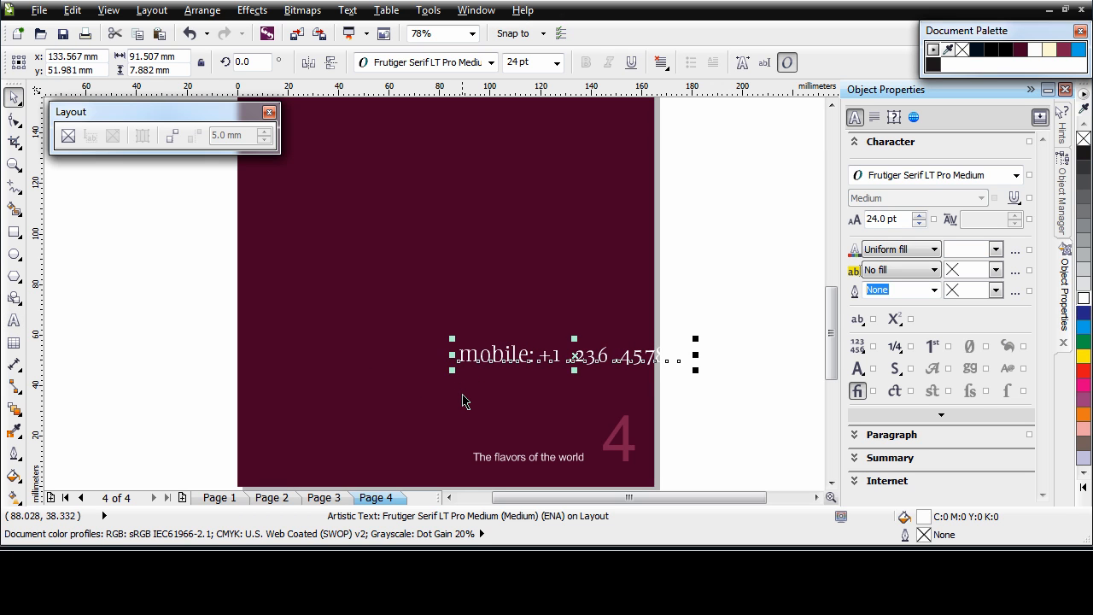
Duplicate the mobile line, place the copy above it and change the copy's label to "headquarters"
key("ctrl+d")
left_click_drag(590, 344, 386, 313)
double_click(475, 316)
type("headqua")
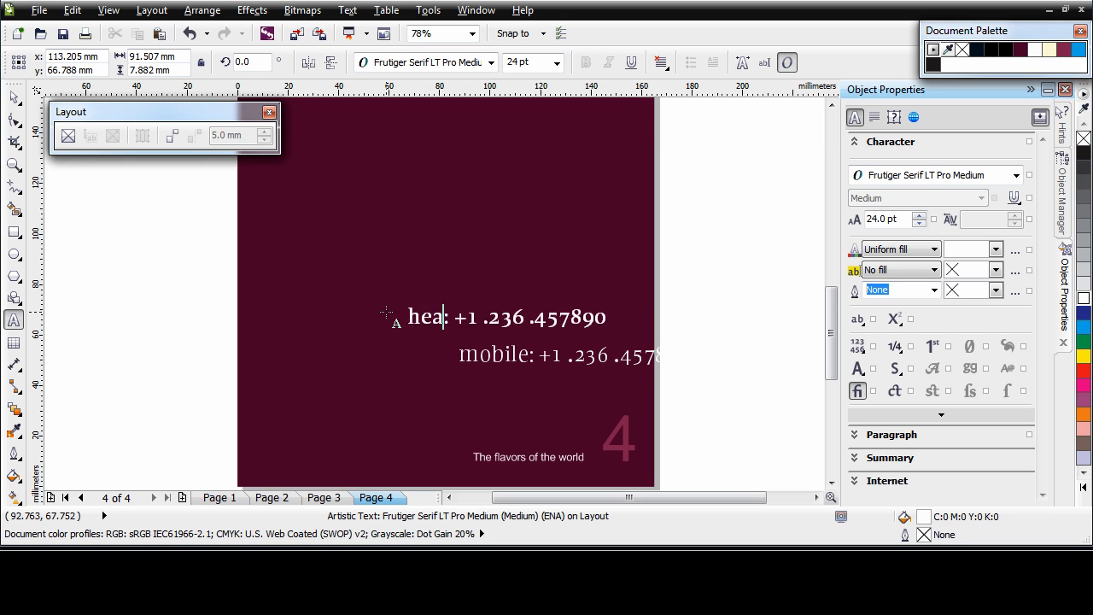
type("rters")
left_click(14, 98)
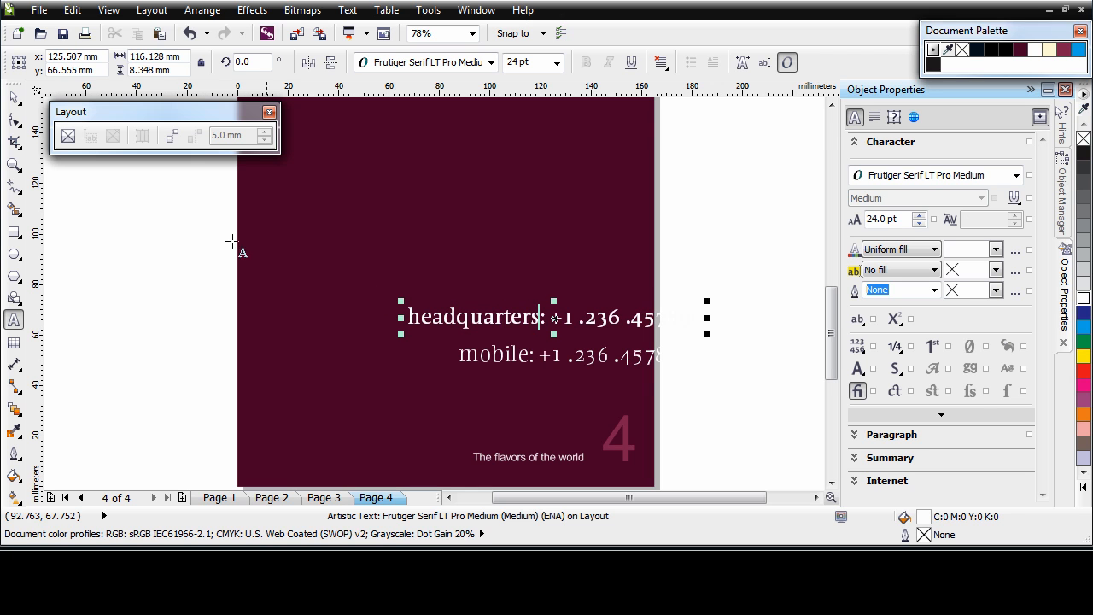
Turn on alignment guides and move the mobile and headquarters lines inside the page with their right ends aligned
left_click(171, 141)
left_click_drag(632, 366, 581, 368)
left_click(639, 329)
left_click_drag(639, 329, 571, 318)
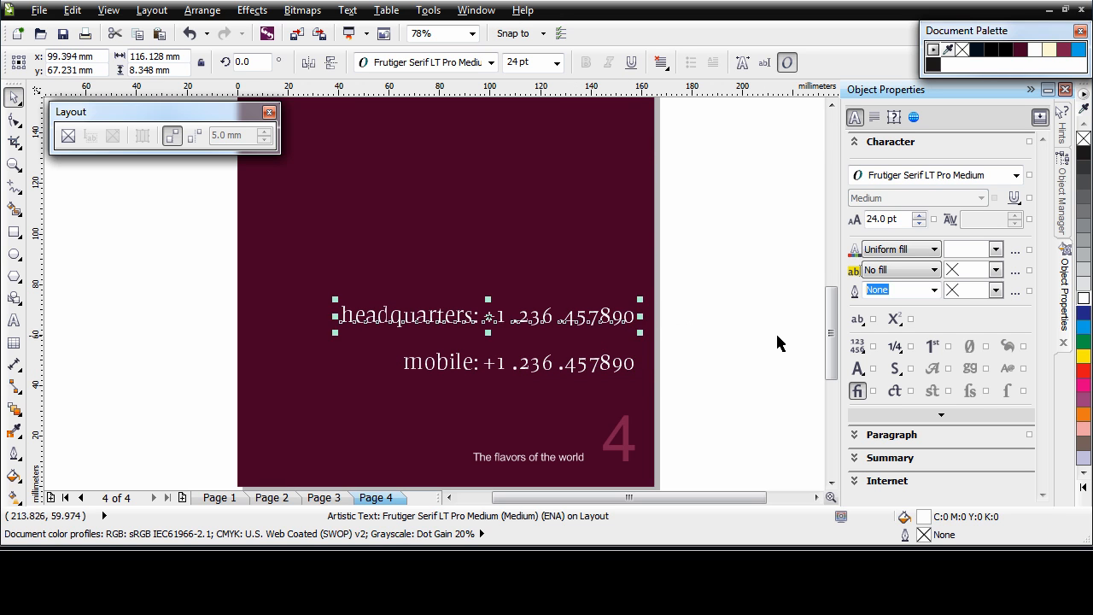
left_click(773, 341)
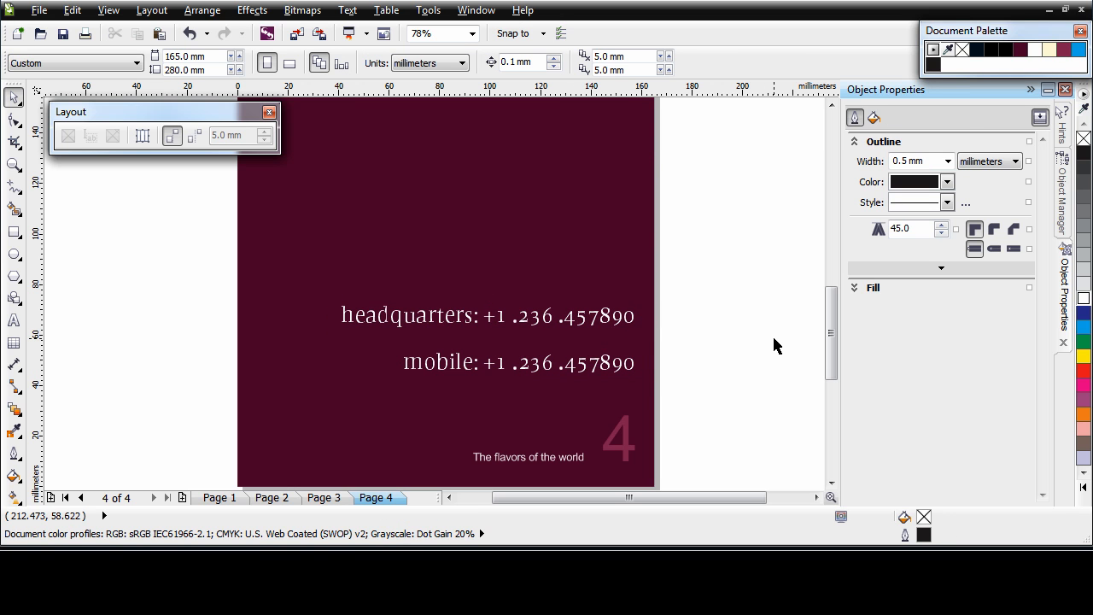
Show the frame settings of Page 2's paragraph text and examine its baseline grid and vertical alignment options
left_click(272, 499)
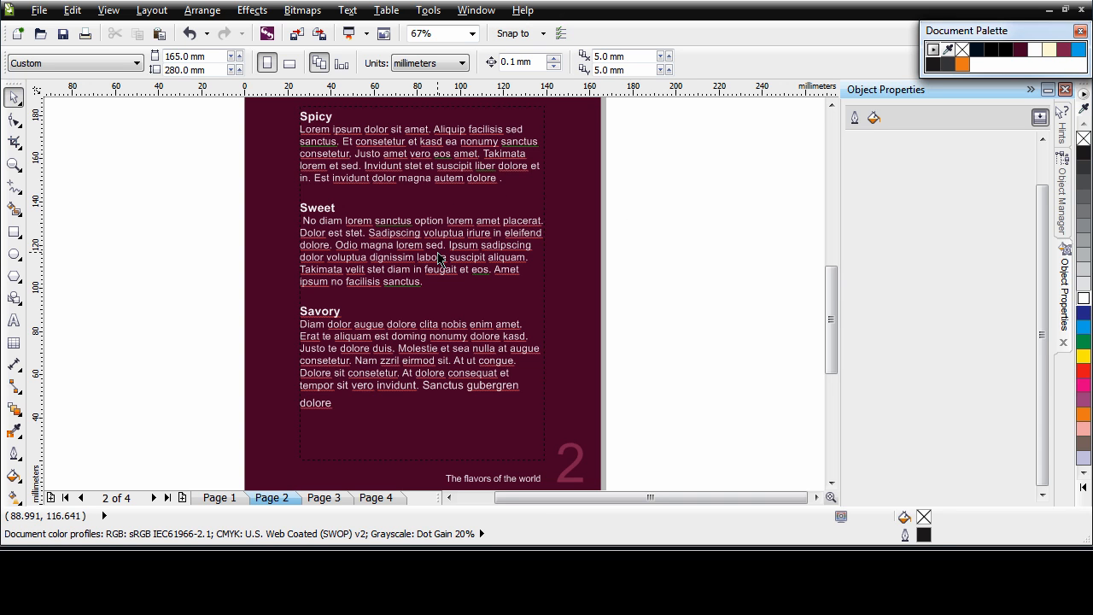
left_click(438, 259)
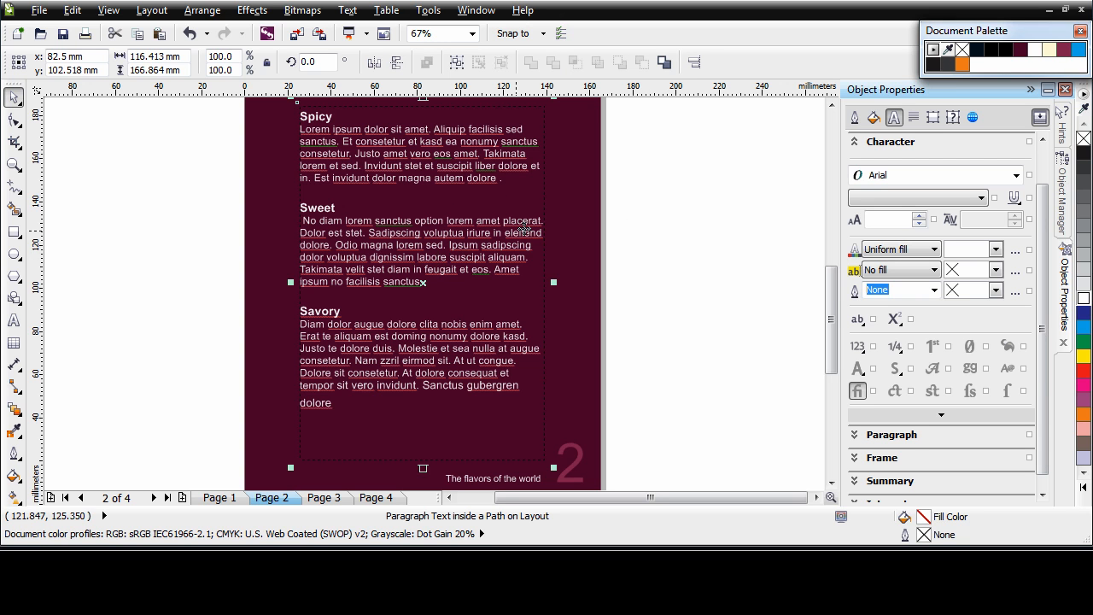
left_click(933, 120)
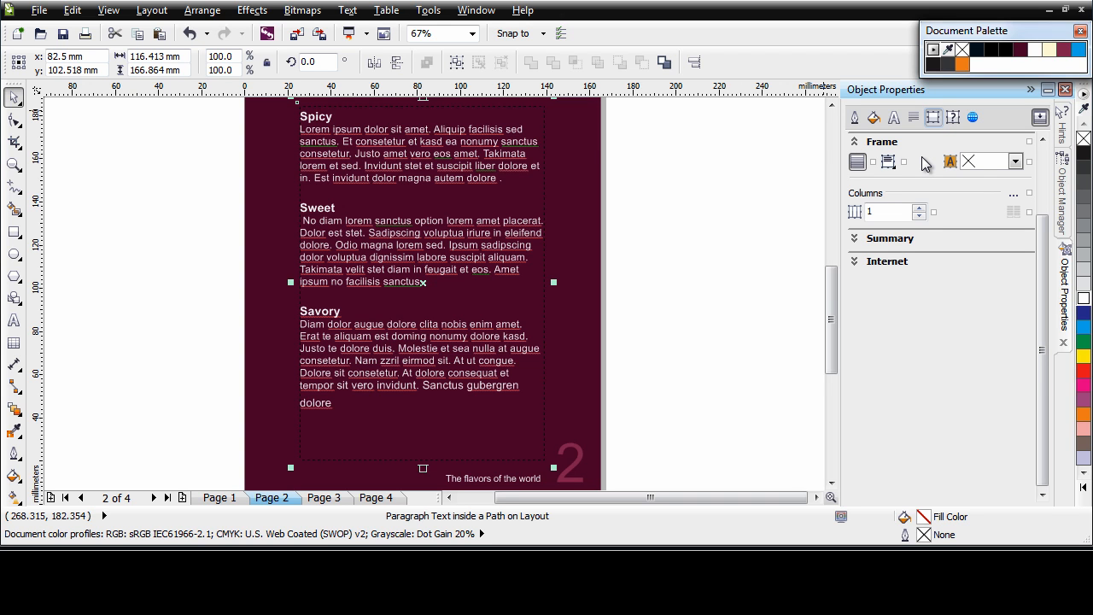
left_click(858, 163)
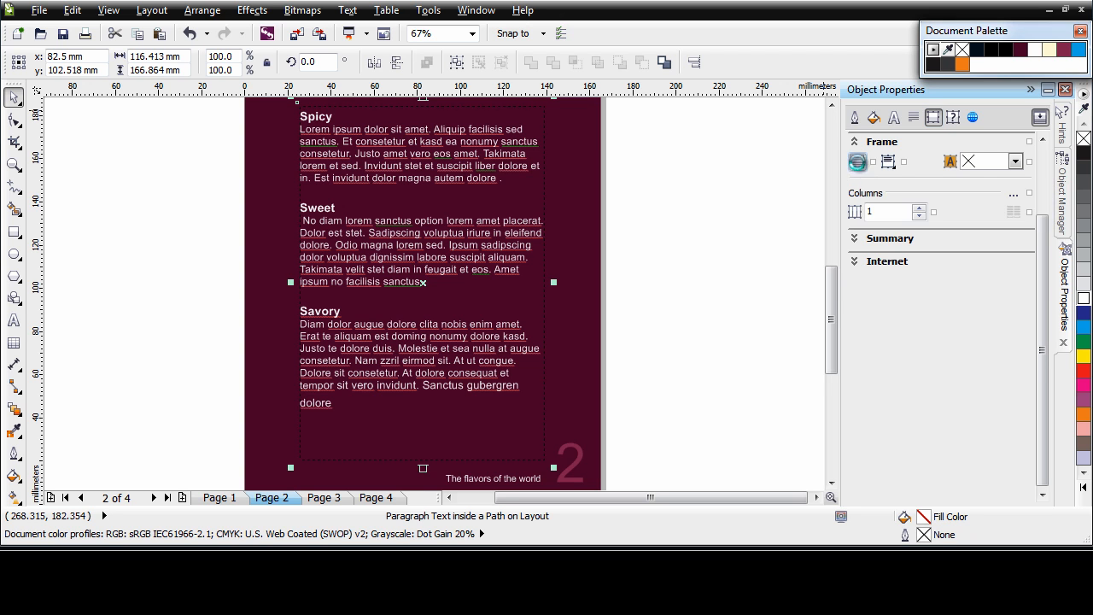
left_click(857, 163)
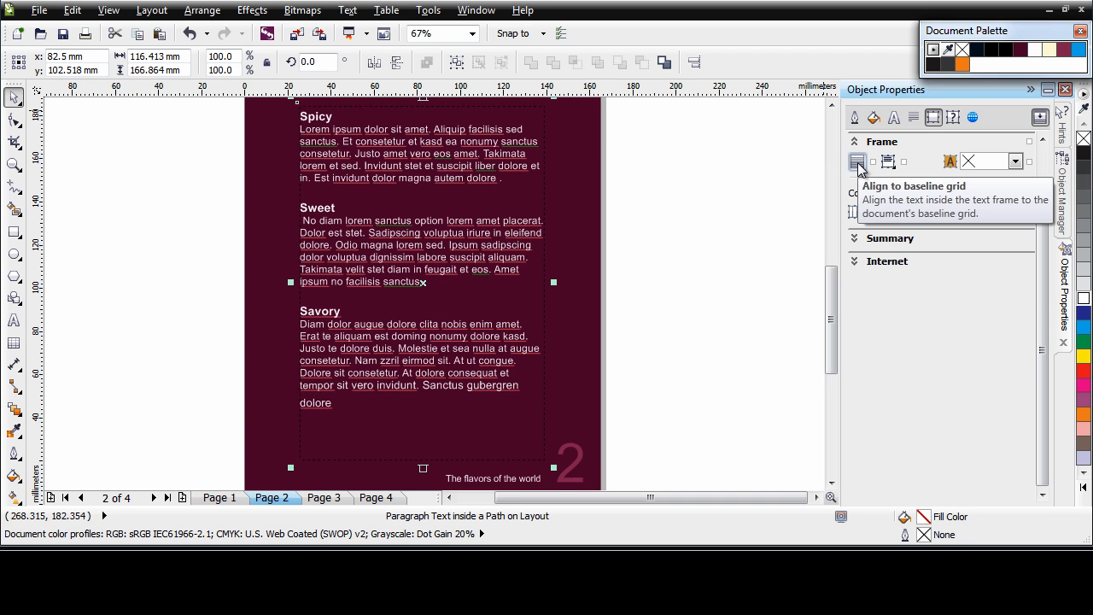
left_click(894, 167)
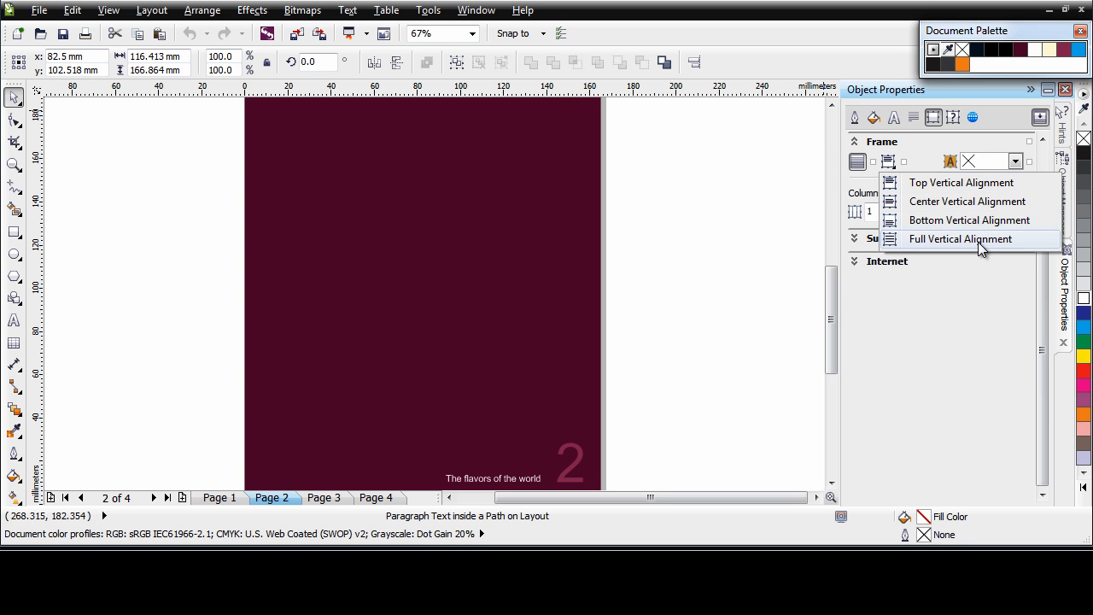
left_click(925, 164)
Try a dark grey and an orange background on the Page 2 text frame, and clear the background colour again
left_click(1014, 164)
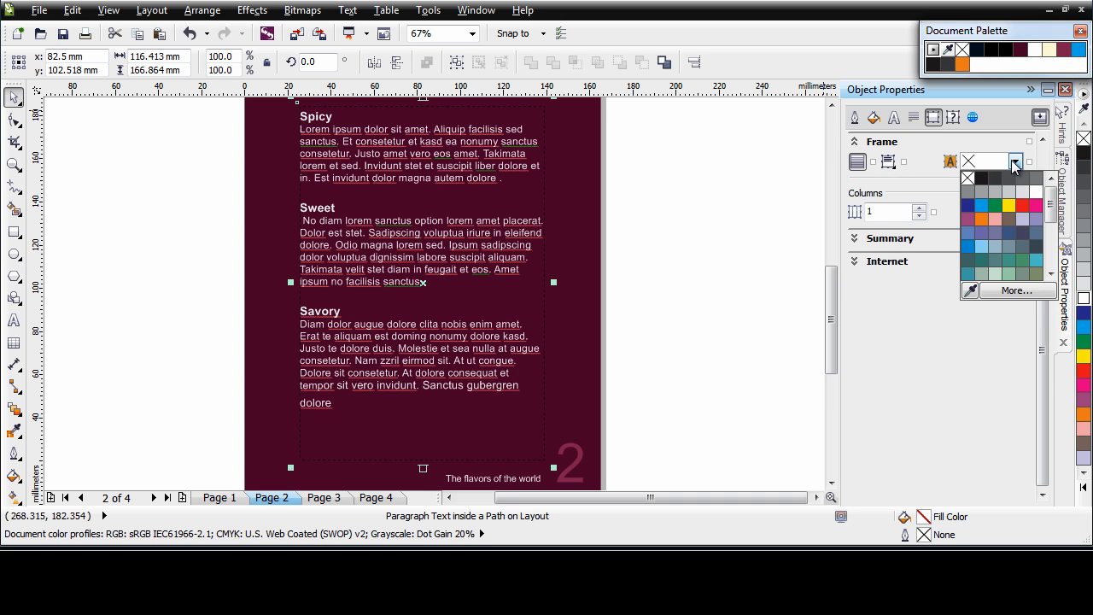
left_click(996, 178)
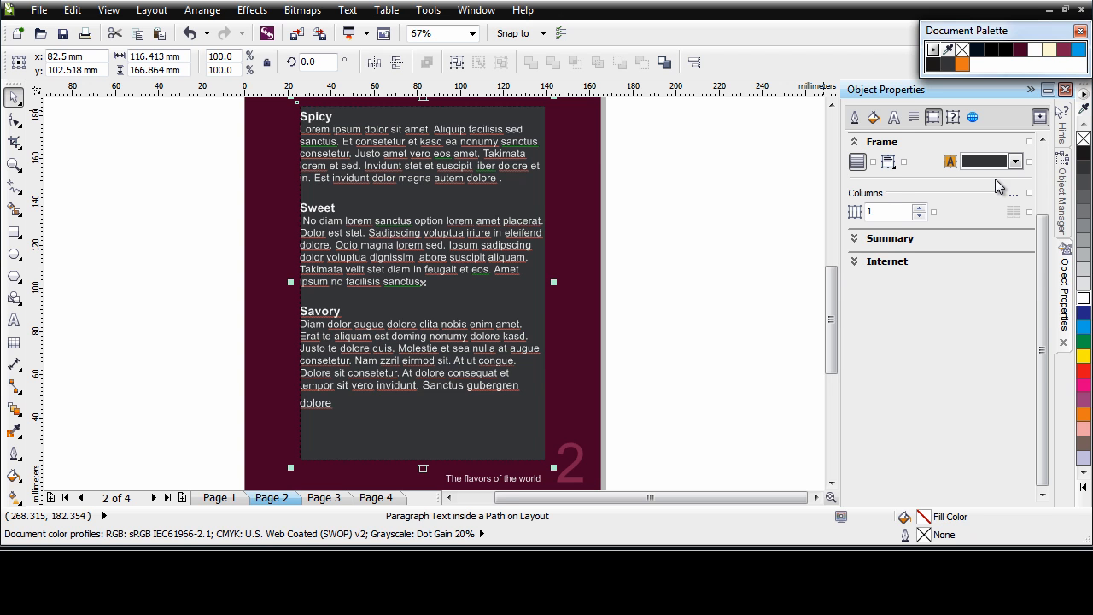
left_click(1016, 163)
left_click(982, 219)
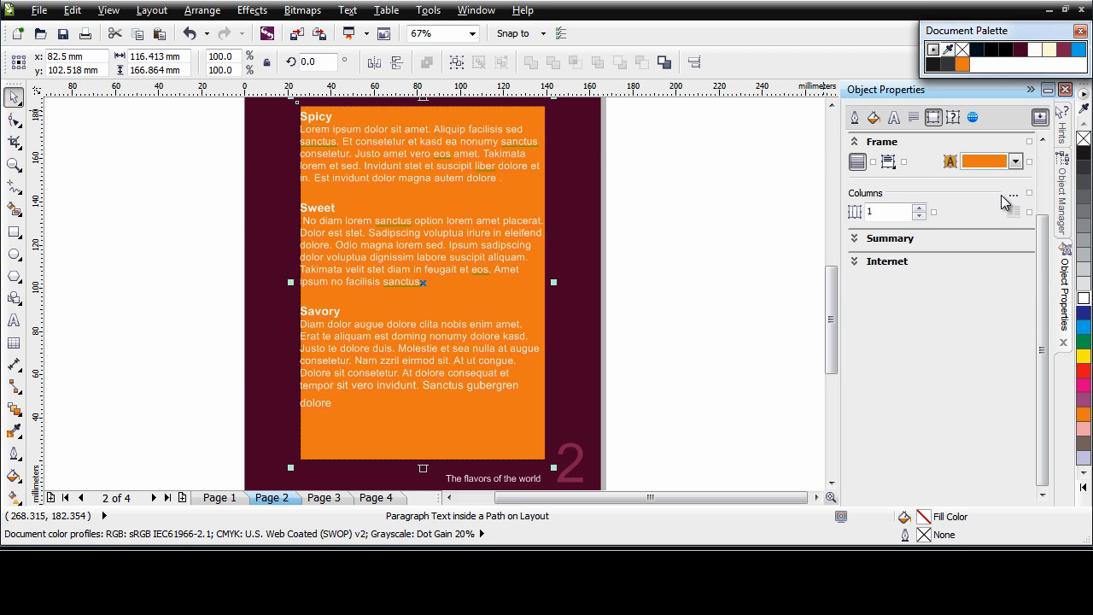
left_click(1015, 161)
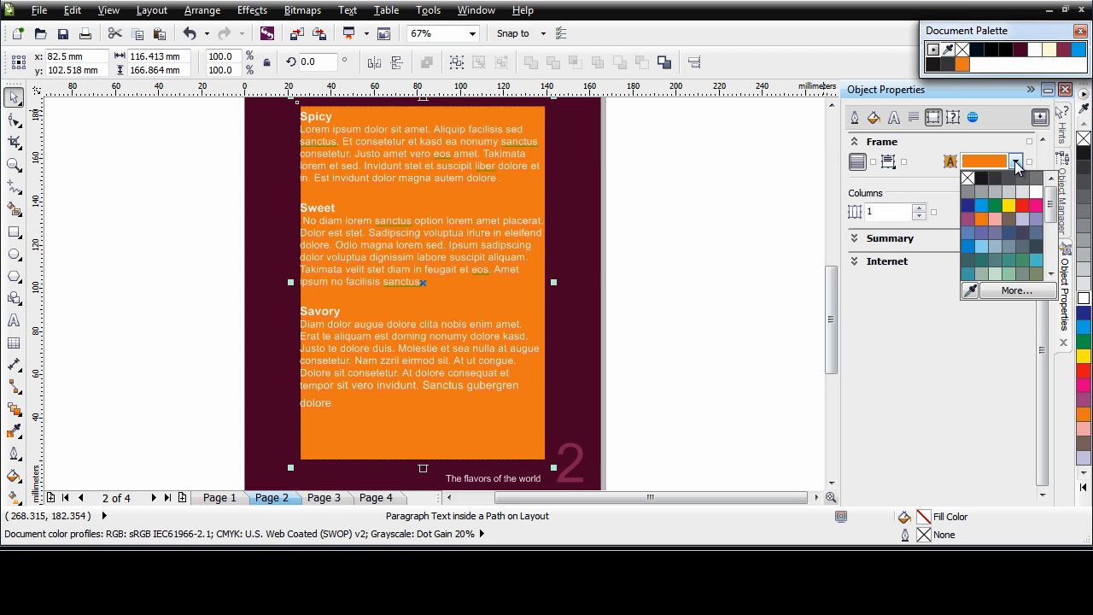
left_click(967, 180)
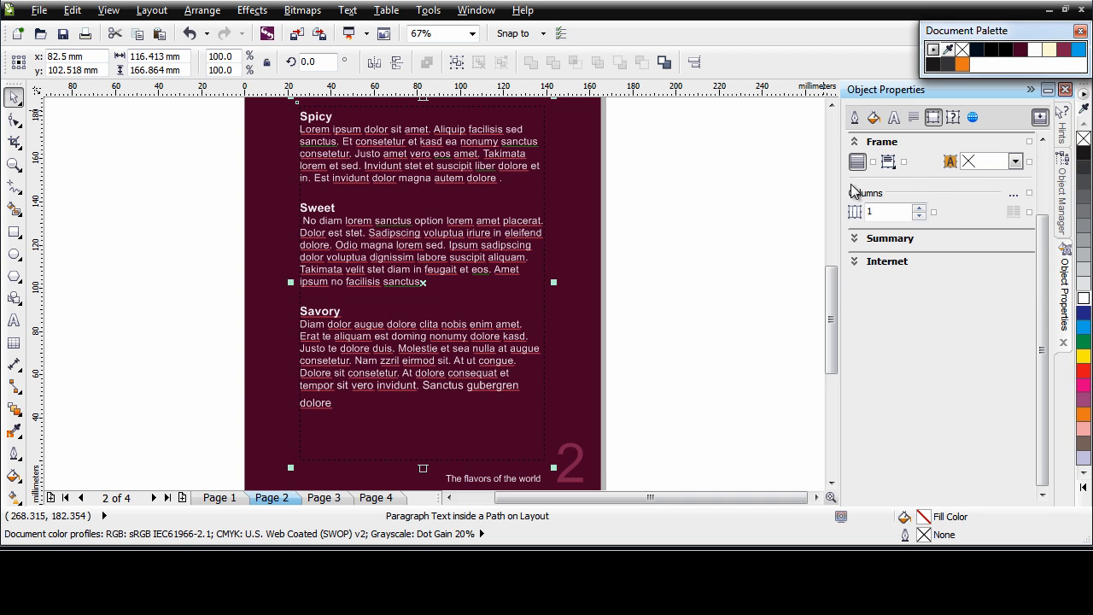
Try two and three columns in the Page 2 text frame, view the column settings and return to one column
left_click(919, 209)
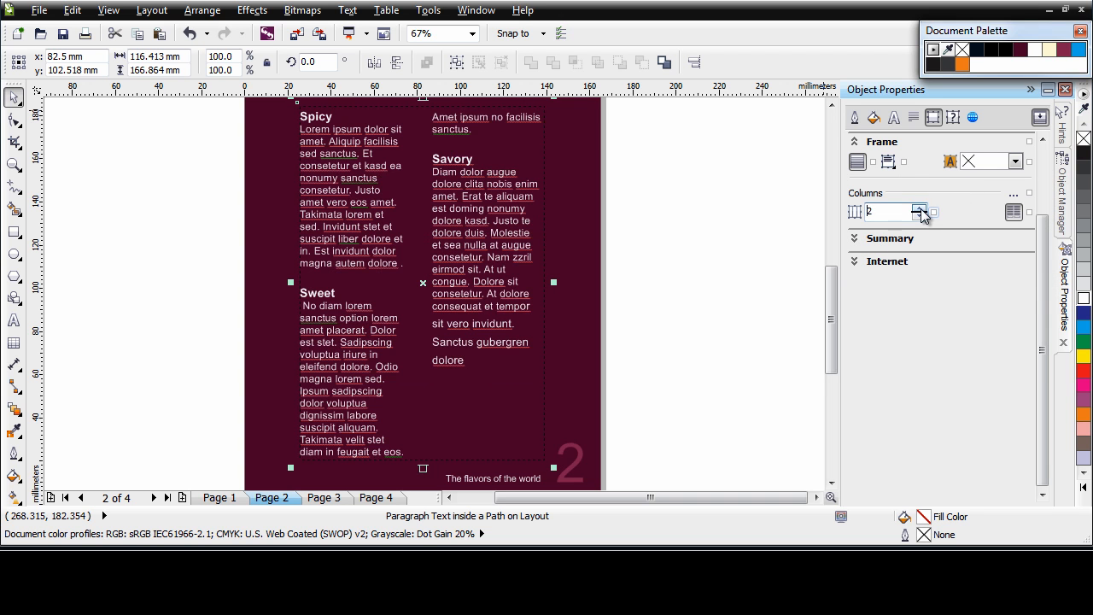
left_click(920, 208)
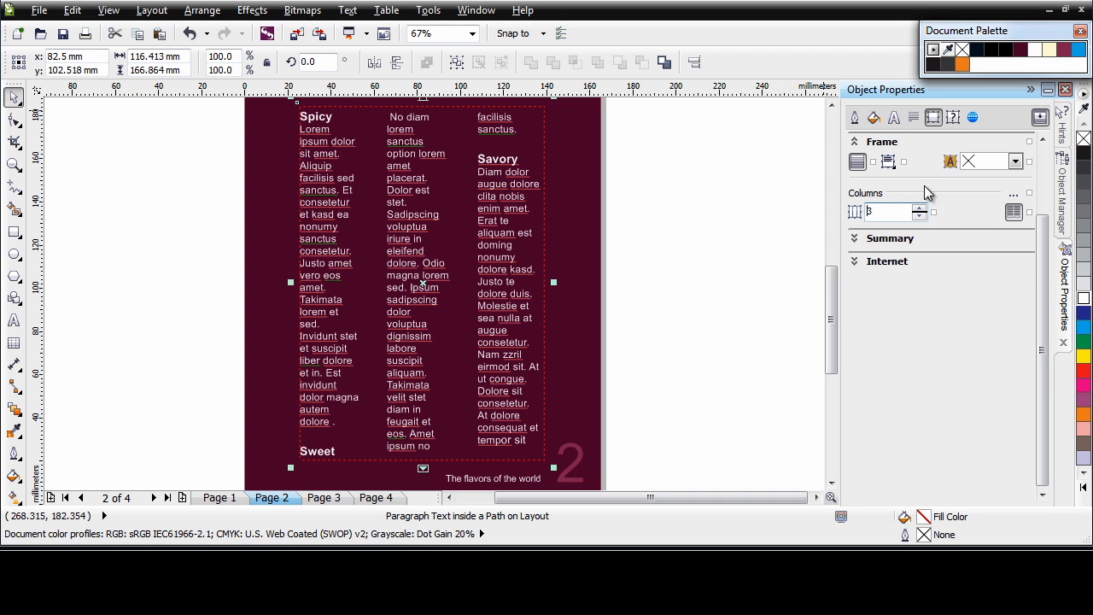
left_click(1013, 198)
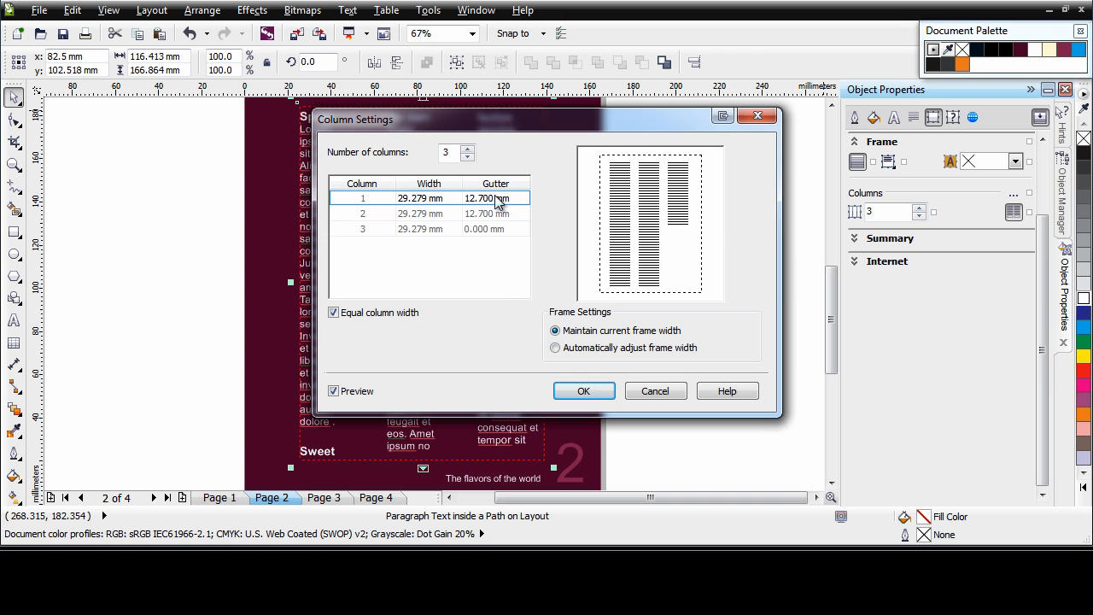
left_click(654, 391)
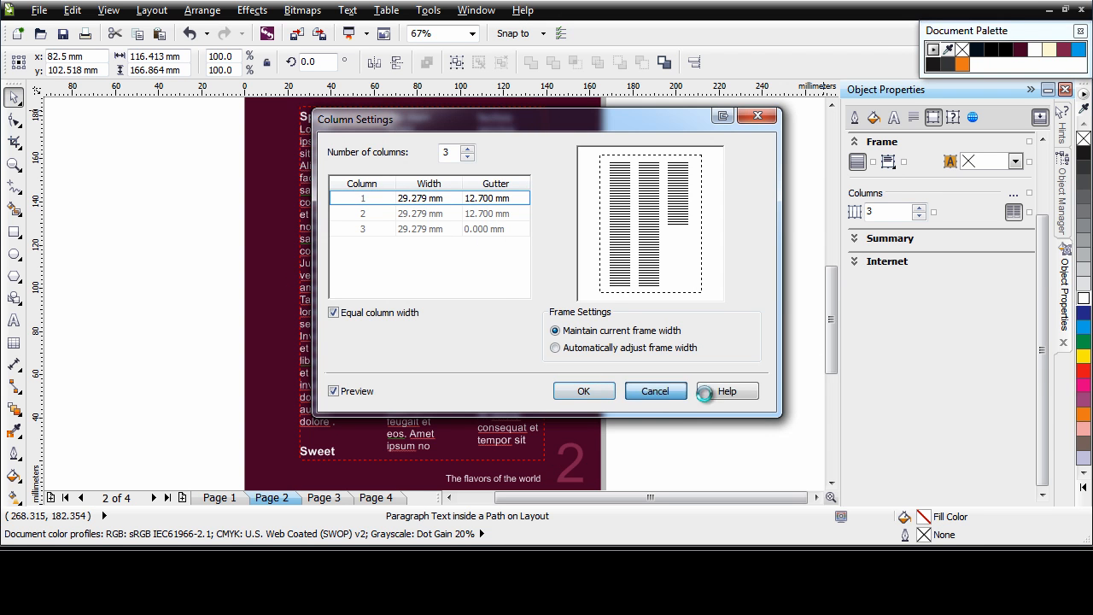
left_click(920, 218)
left_click(920, 218)
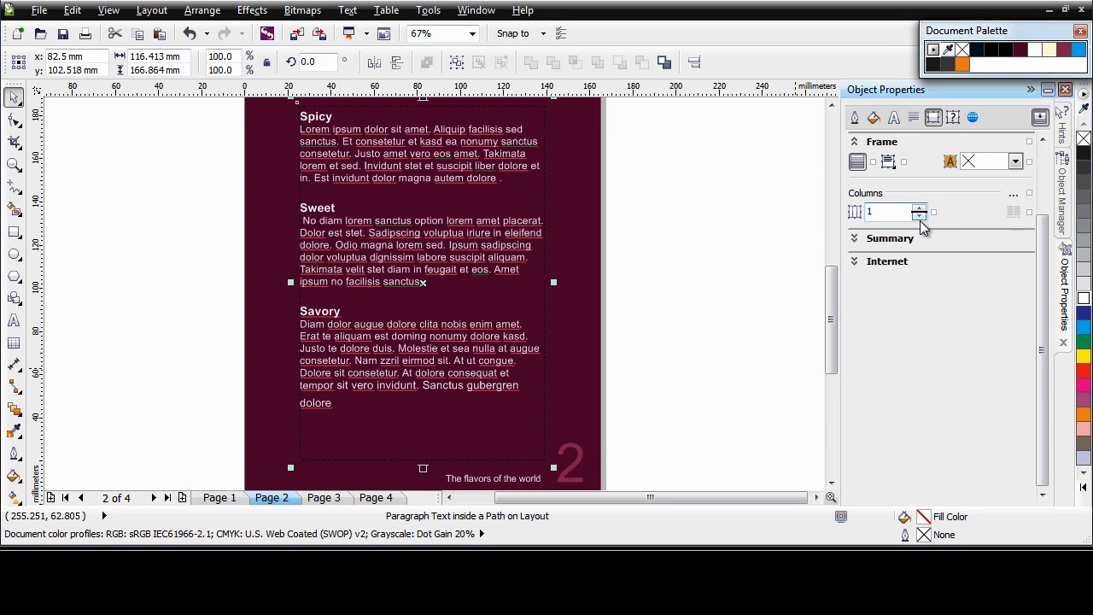
Try center, right and full-justify alignment on the upper Spicy paragraph text and return it to left alignment
left_click(914, 118)
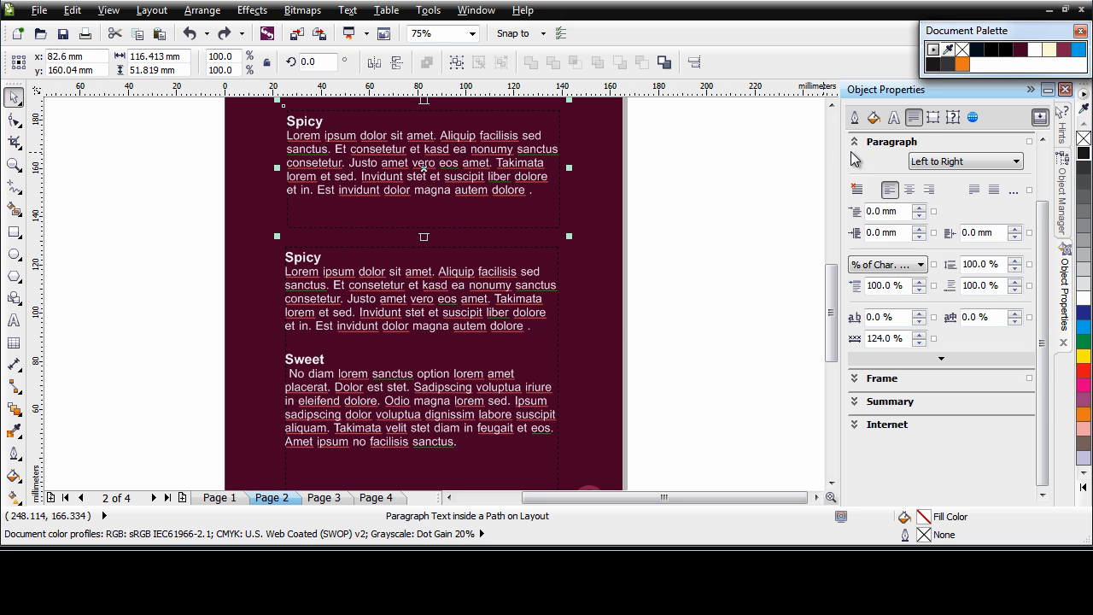
left_click(910, 192)
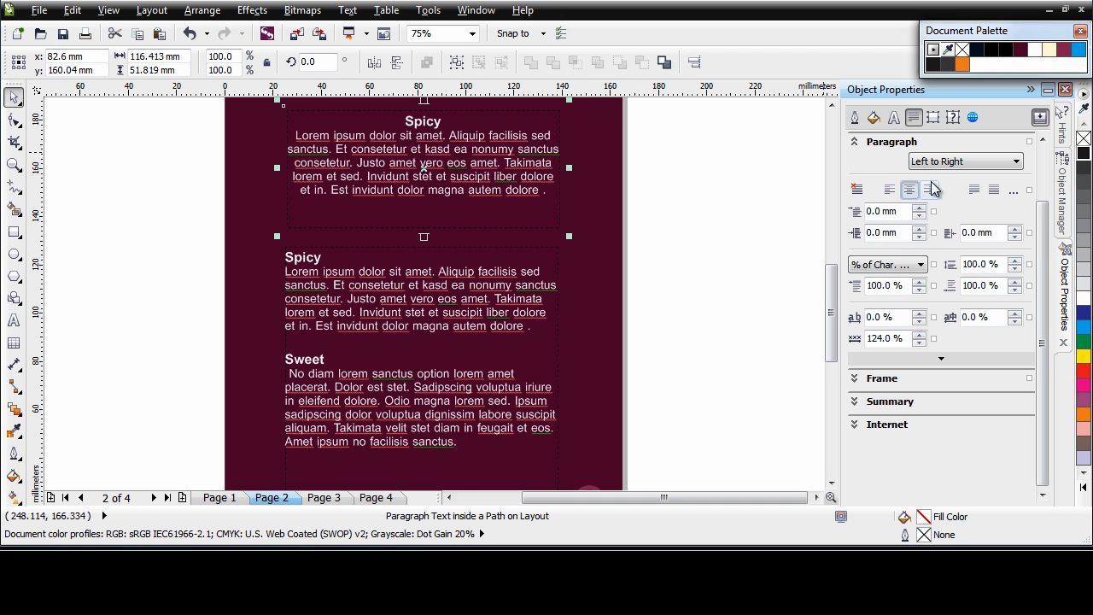
left_click(929, 191)
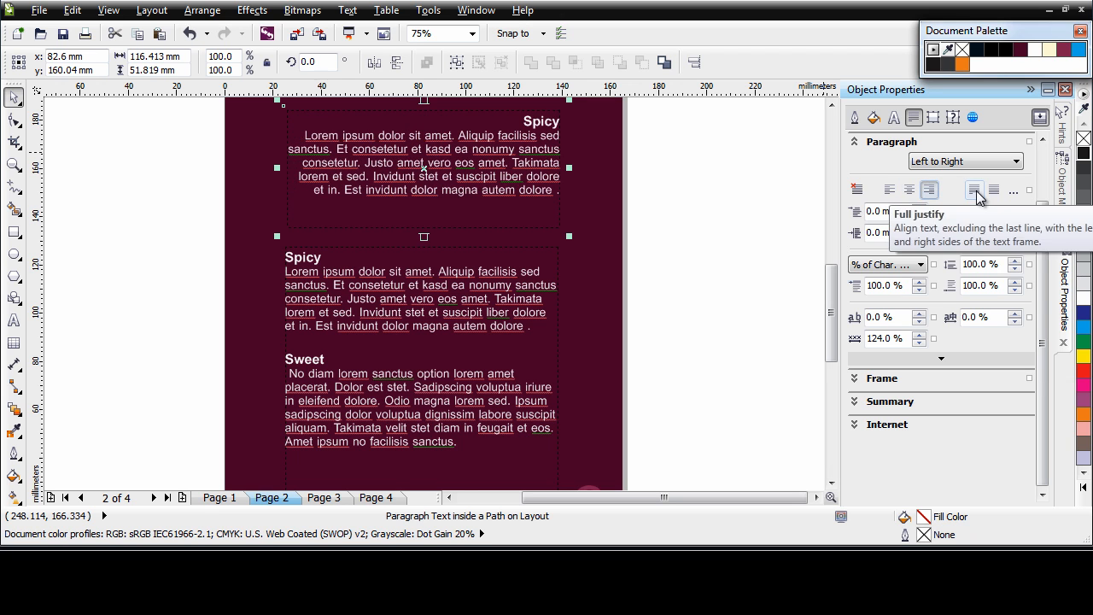
left_click(976, 190)
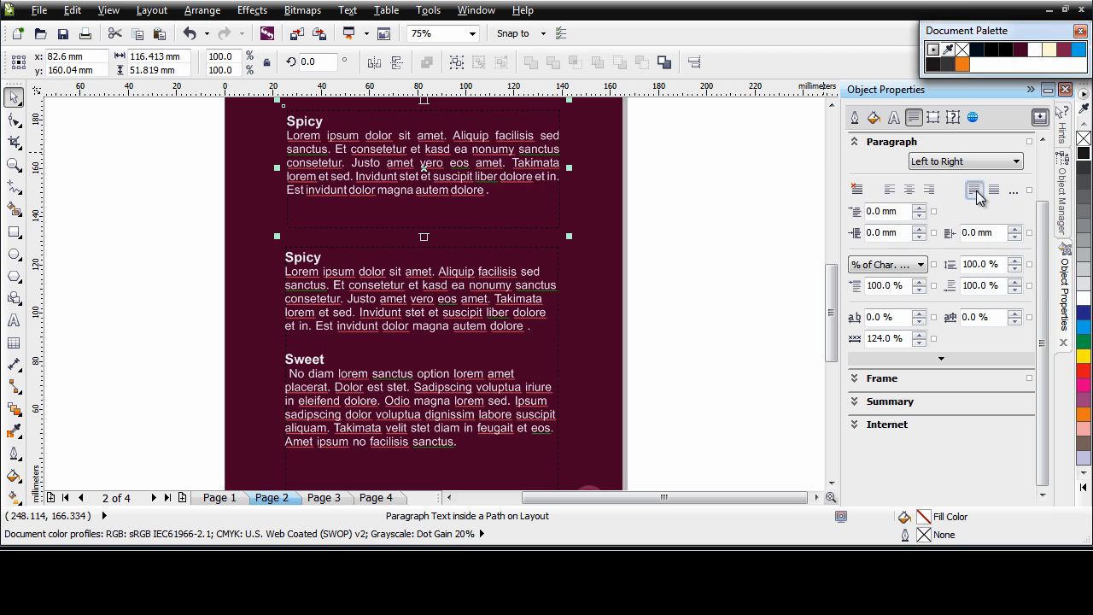
left_click(889, 189)
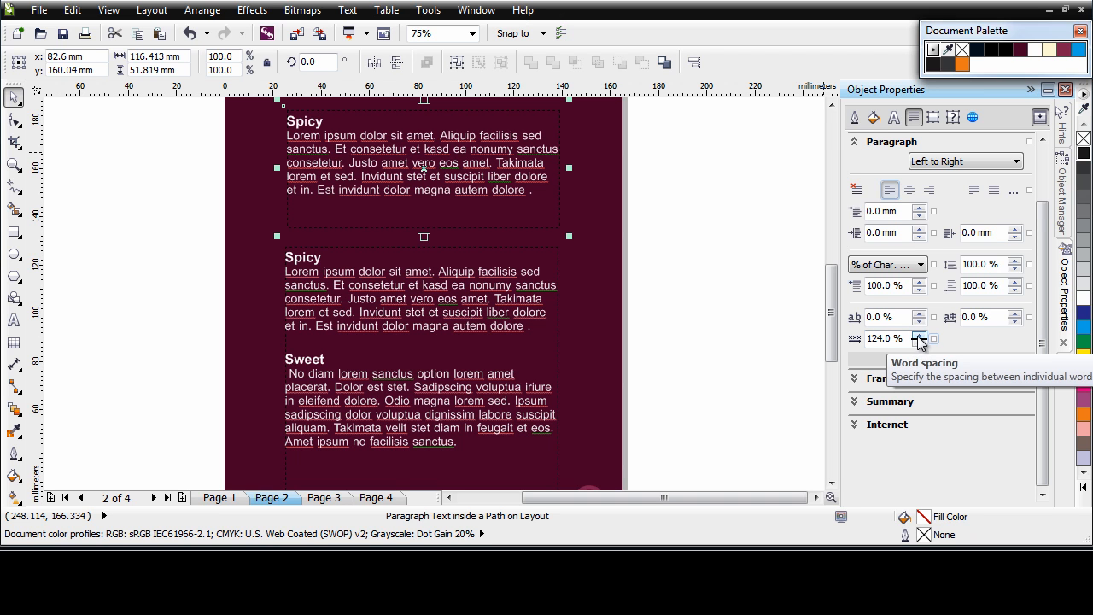
Set the upper Spicy text's word spacing to 151% and its character spacing to 5%
mouse_move(919, 339)
left_mouse_down()
mouse_move(928, 257)
mouse_move(925, 331)
mouse_move(920, 318)
left_mouse_up()
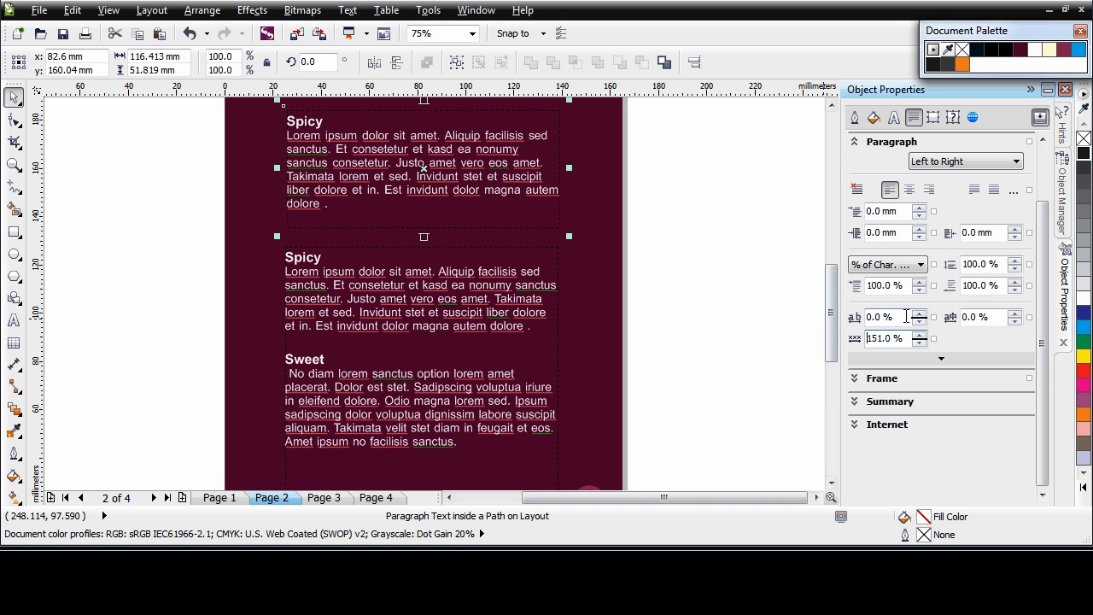
mouse_move(922, 317)
left_mouse_down()
mouse_move(926, 298)
mouse_move(920, 316)
left_mouse_up()
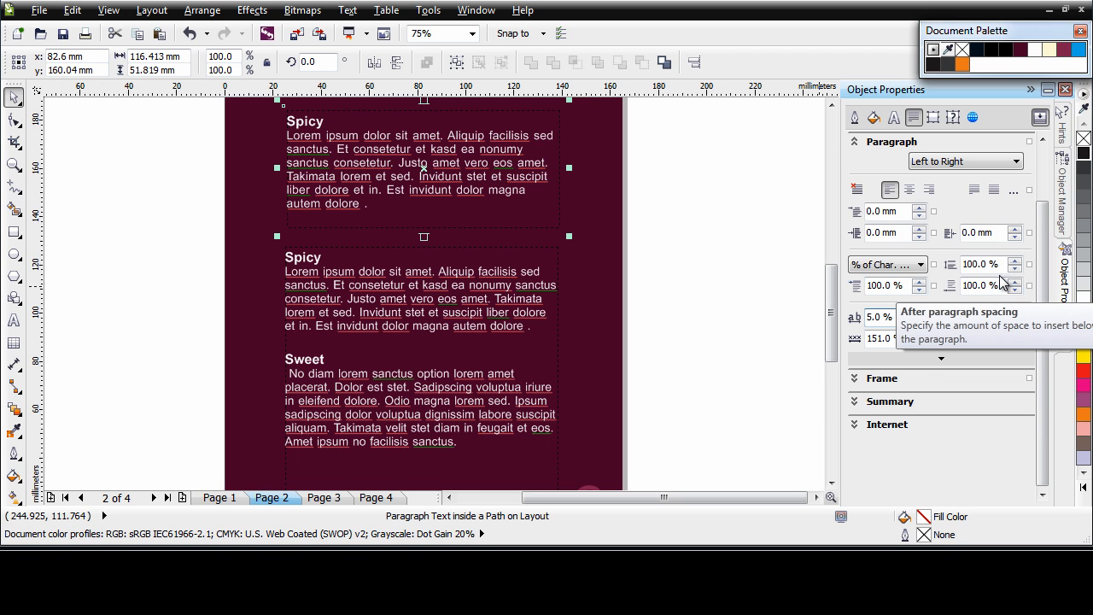
Try a line spacing of 200% on the upper Spicy text and restore it to 100%
left_click(958, 266)
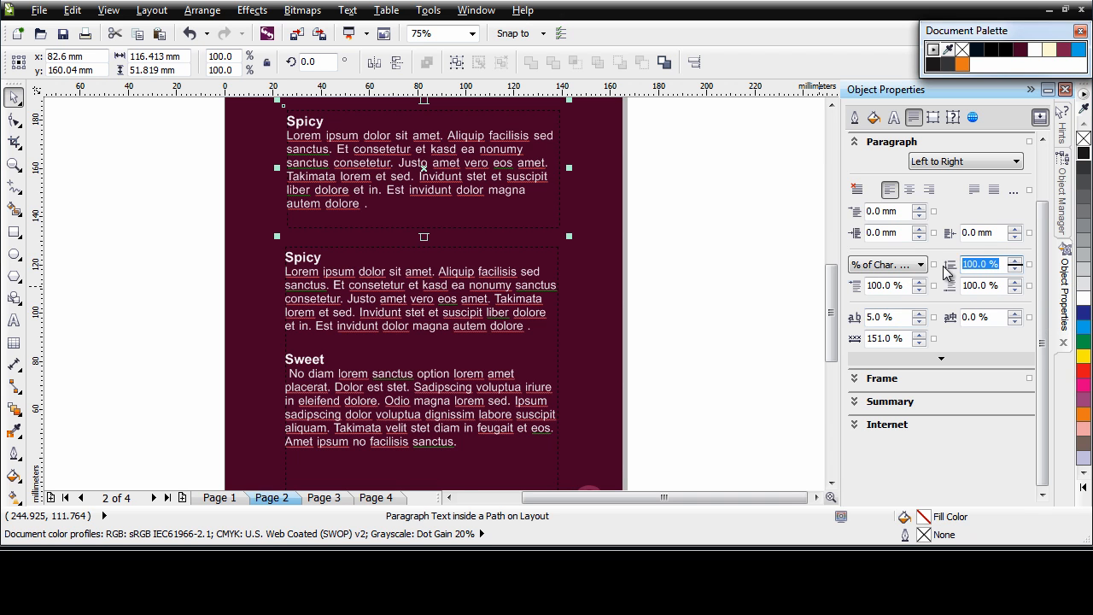
type("200")
key("Return")
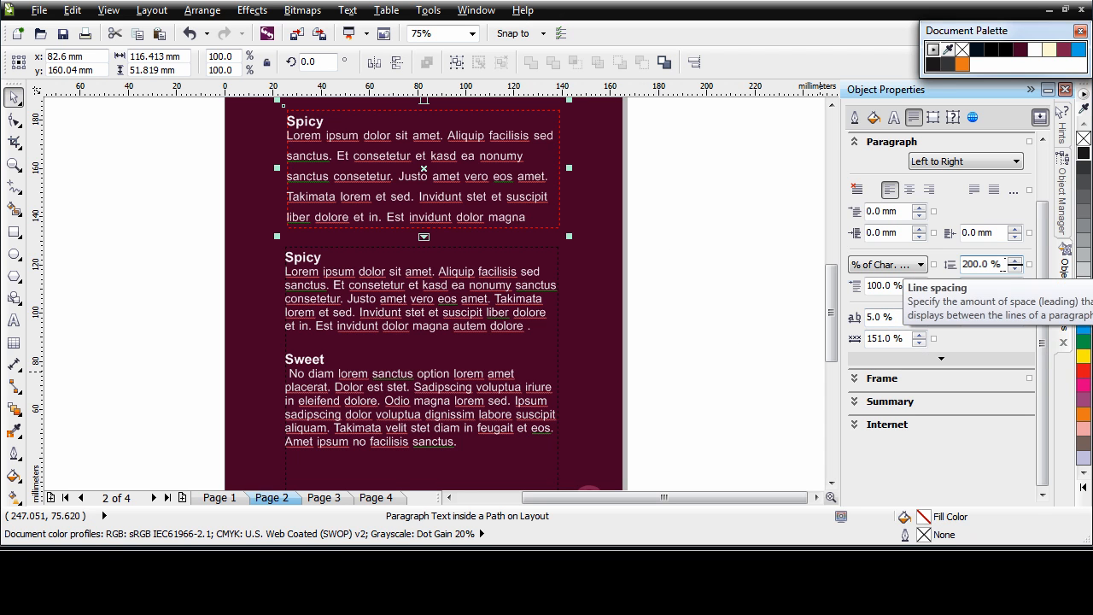
double_click(959, 264)
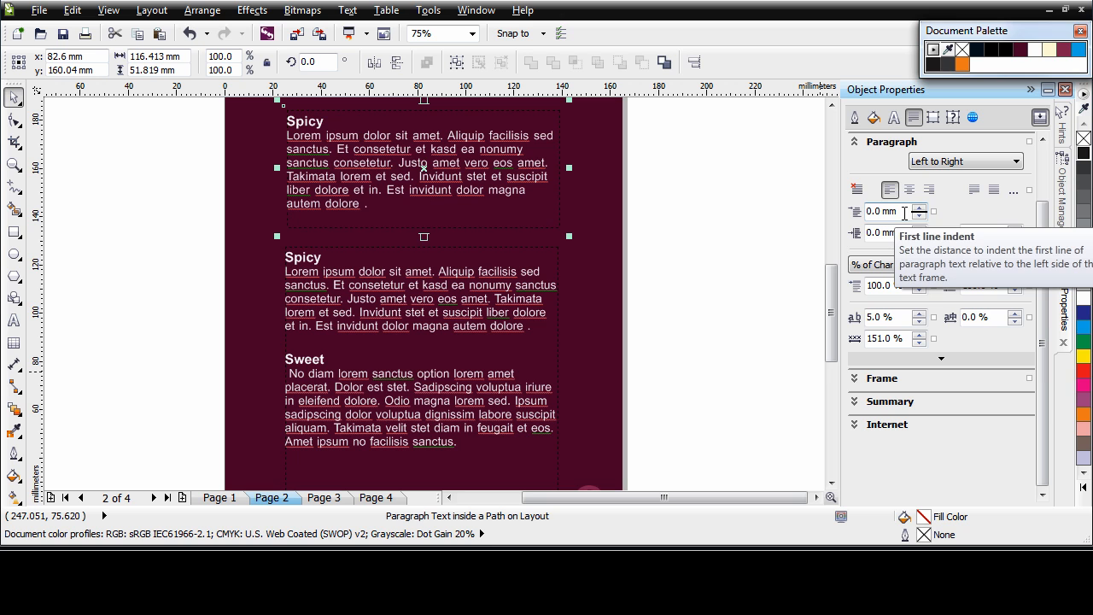
Set both the first line indent and the left line indent of the upper Spicy text to 10 mm
double_click(904, 212)
type("10")
key("Return")
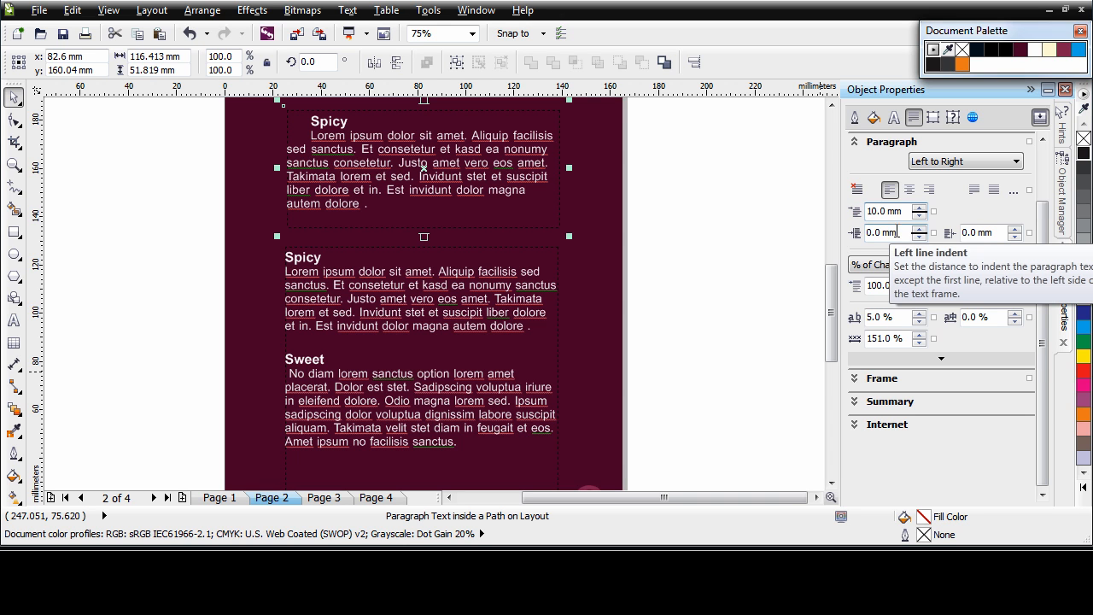
double_click(896, 231)
type("10")
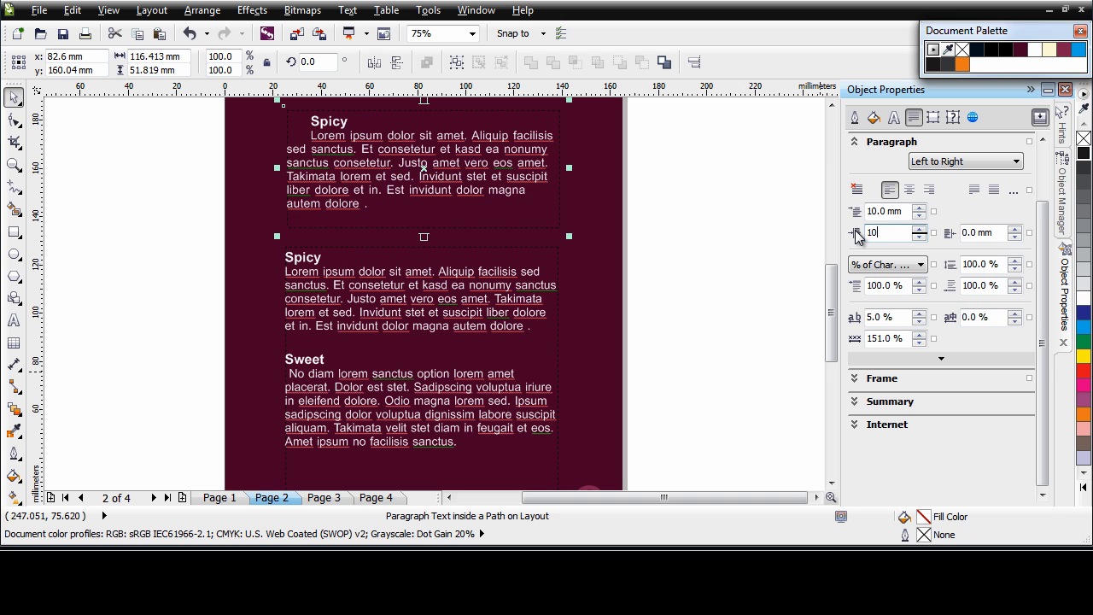
key("Return")
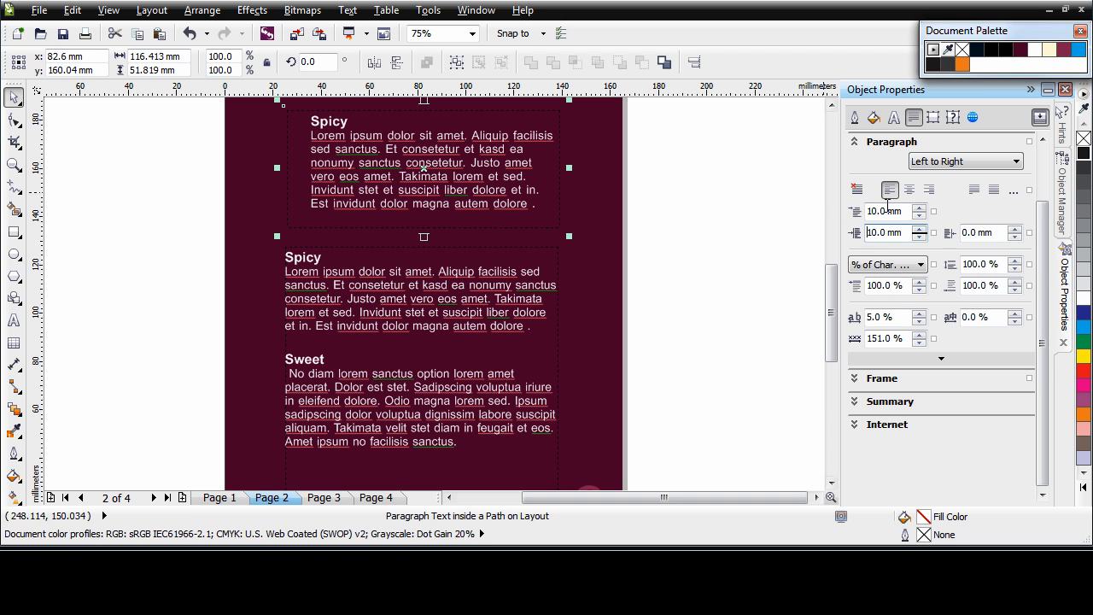
Try a first line indent of 0 mm on the upper Spicy text and return it to 10 mm
double_click(903, 214)
type("0")
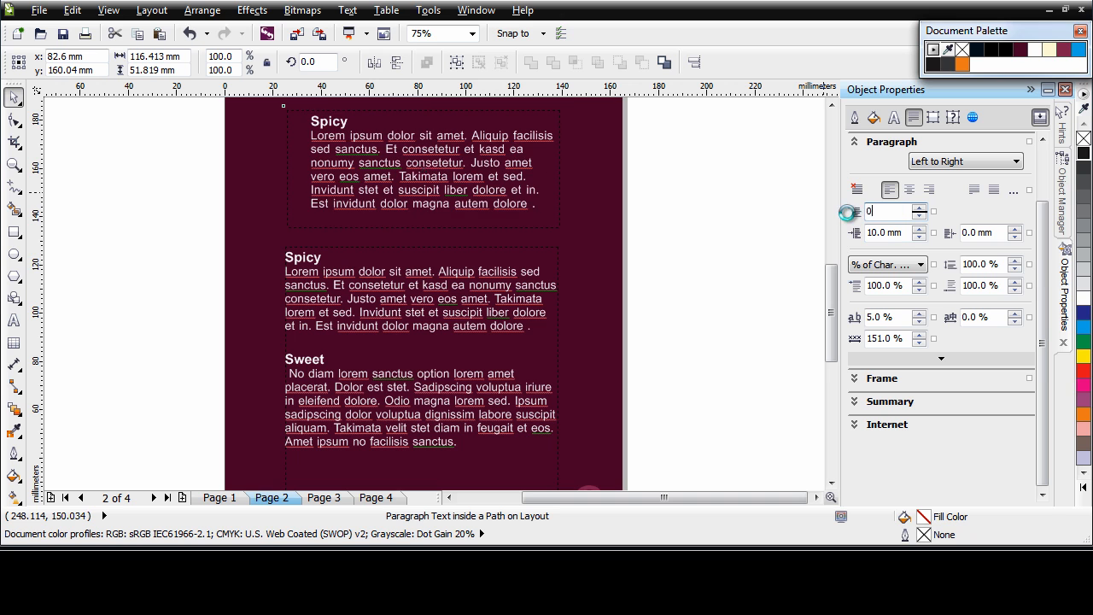
key("Return")
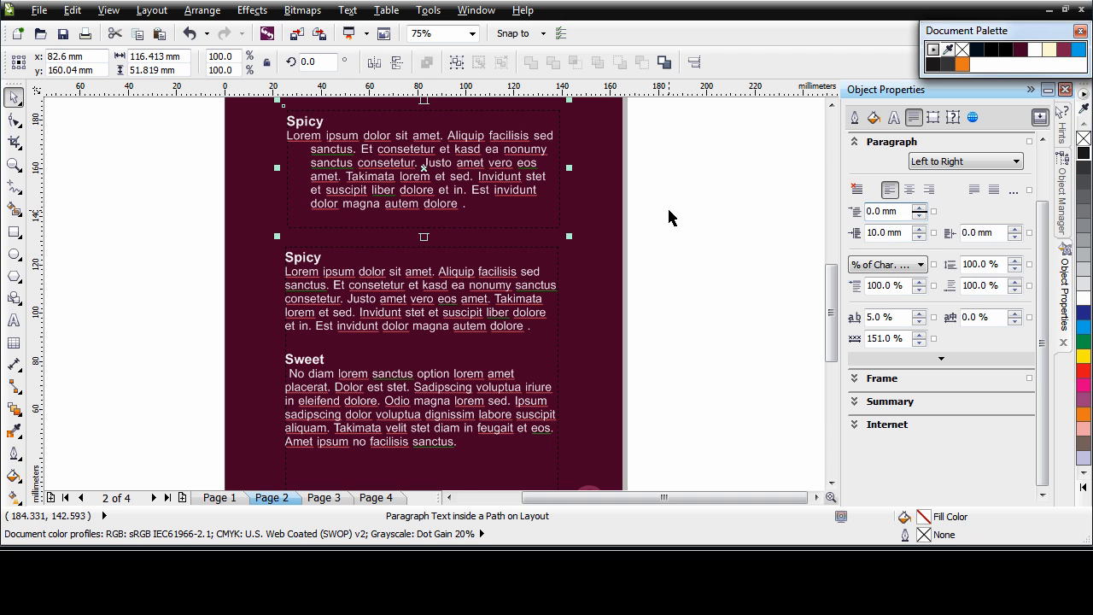
double_click(888, 211)
type("10")
key("Return")
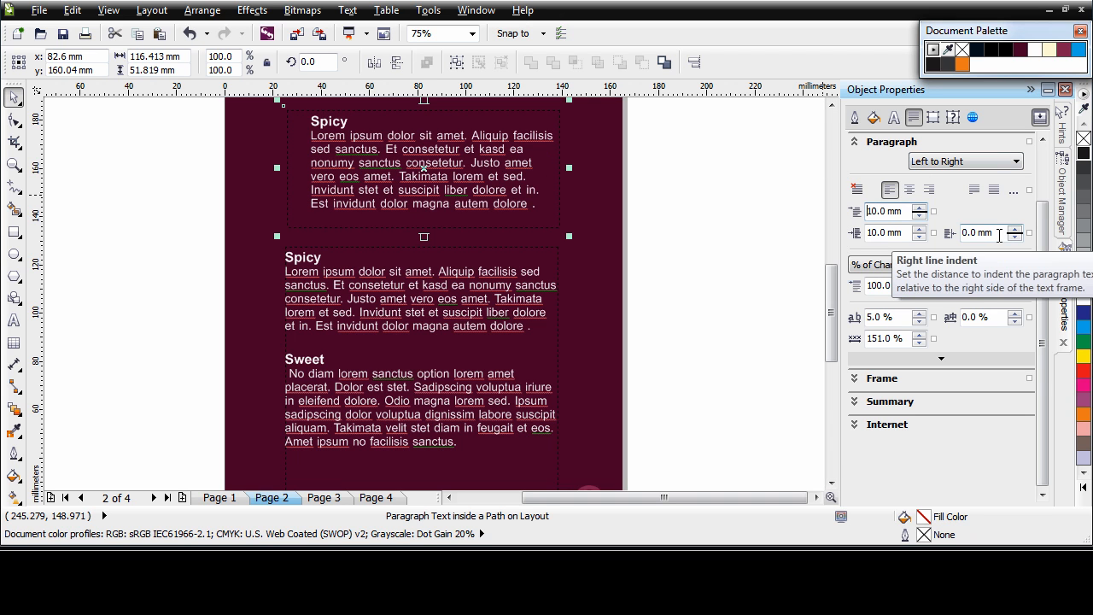
Set the right line indent of the upper Spicy text to 10 mm and apply full justification
double_click(991, 234)
type("10")
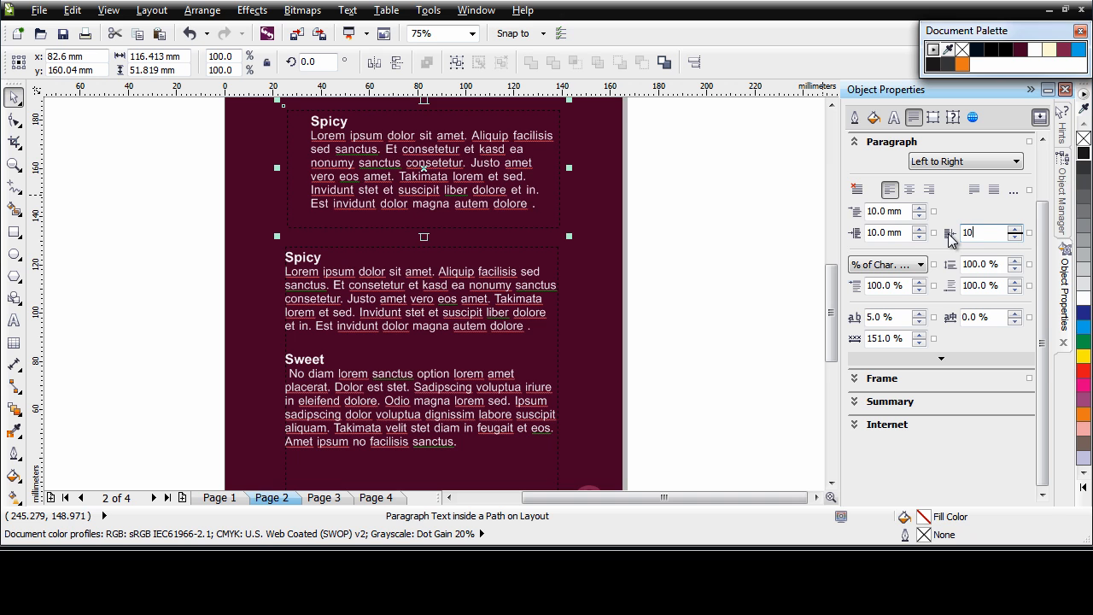
key("Return")
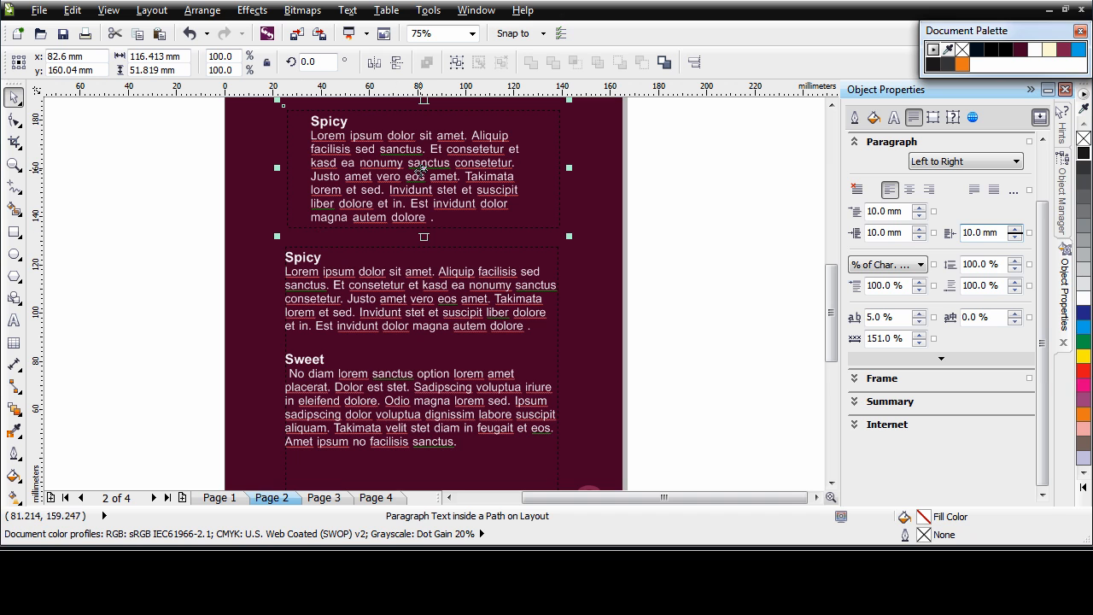
left_click(975, 192)
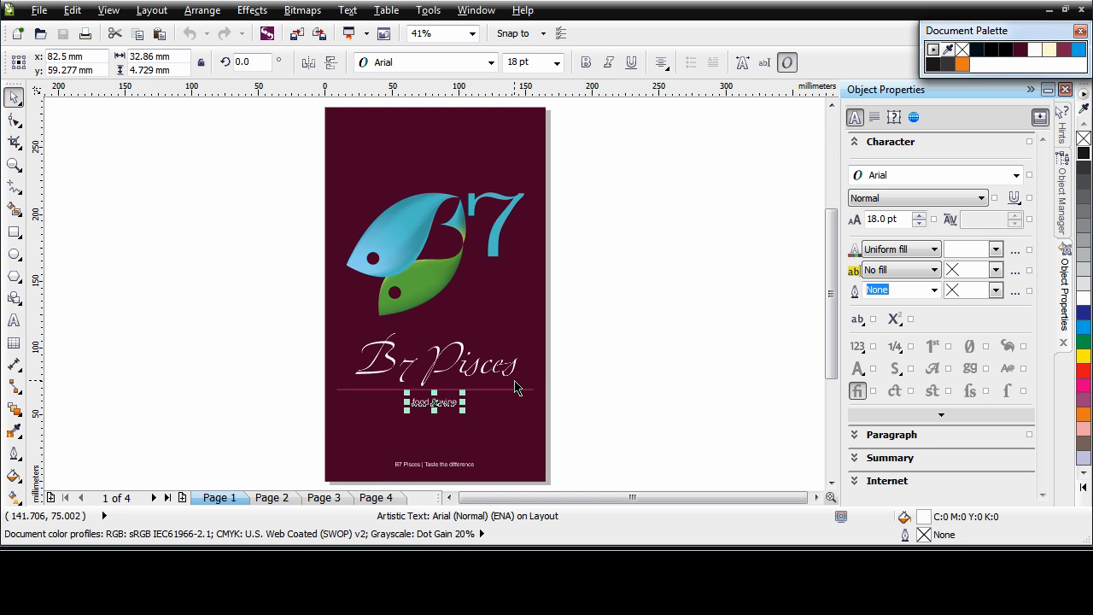
Try to save the brochure under the name B7-Pices-X5 test.cdr in file format version 15.0
left_click(39, 11)
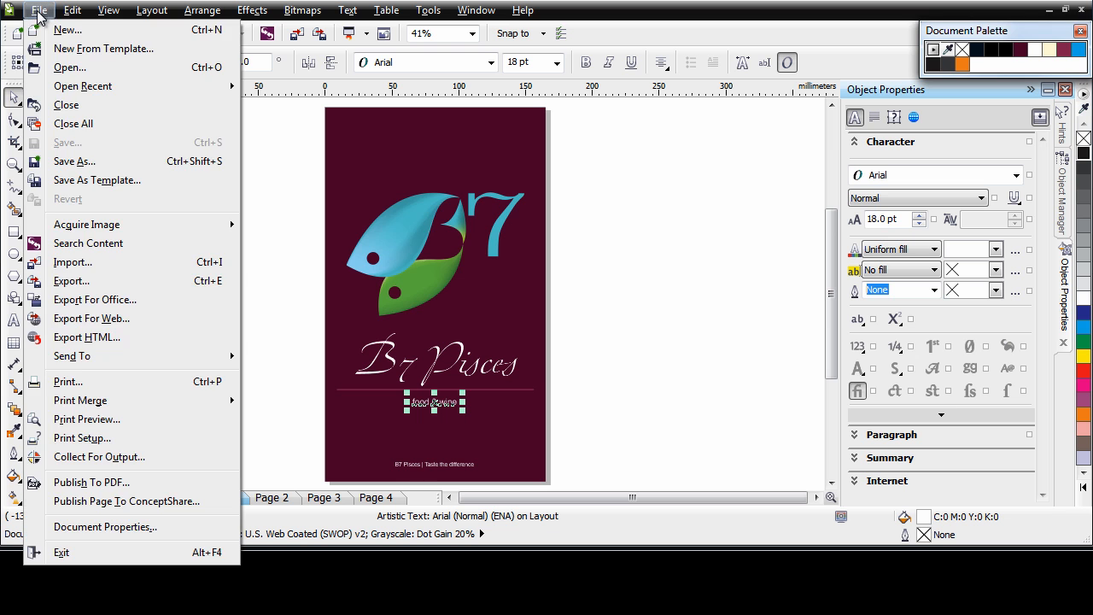
left_click(94, 161)
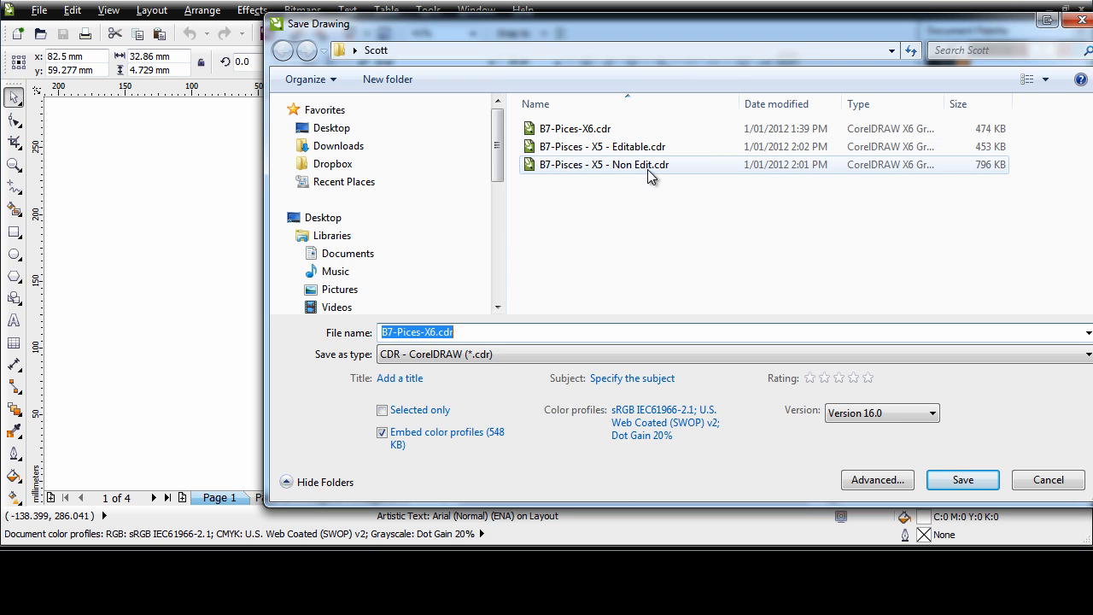
left_click(437, 340)
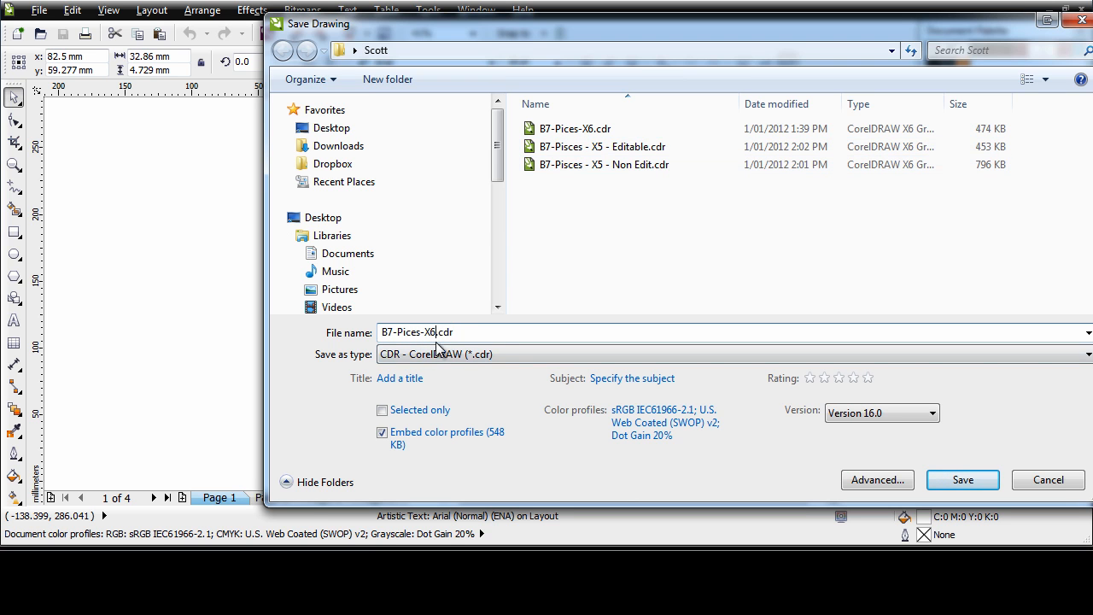
key("BackSpace")
type("5 test")
left_click(929, 414)
left_click(903, 443)
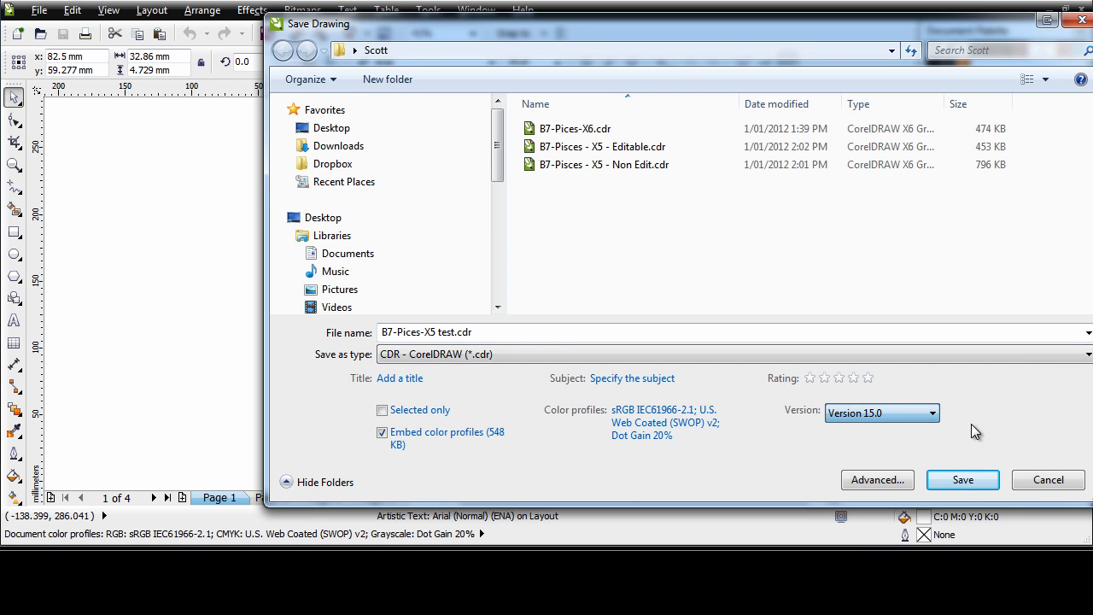
left_click(962, 480)
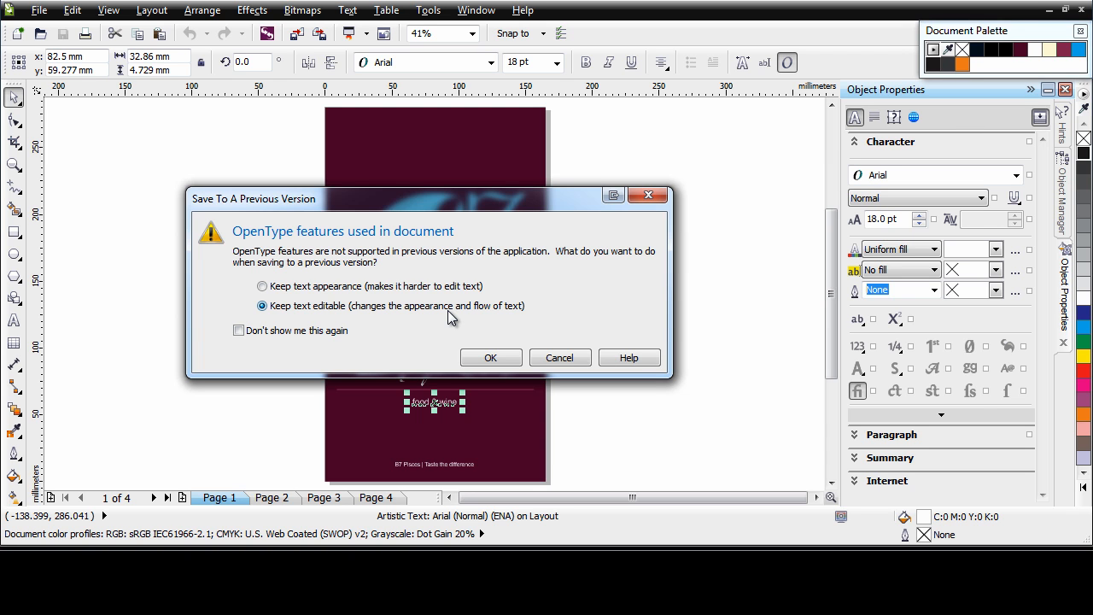
Choose to keep the text appearance of the OpenType features and cancel saving to the previous version
left_click(275, 287)
left_click(557, 359)
left_click(658, 386)
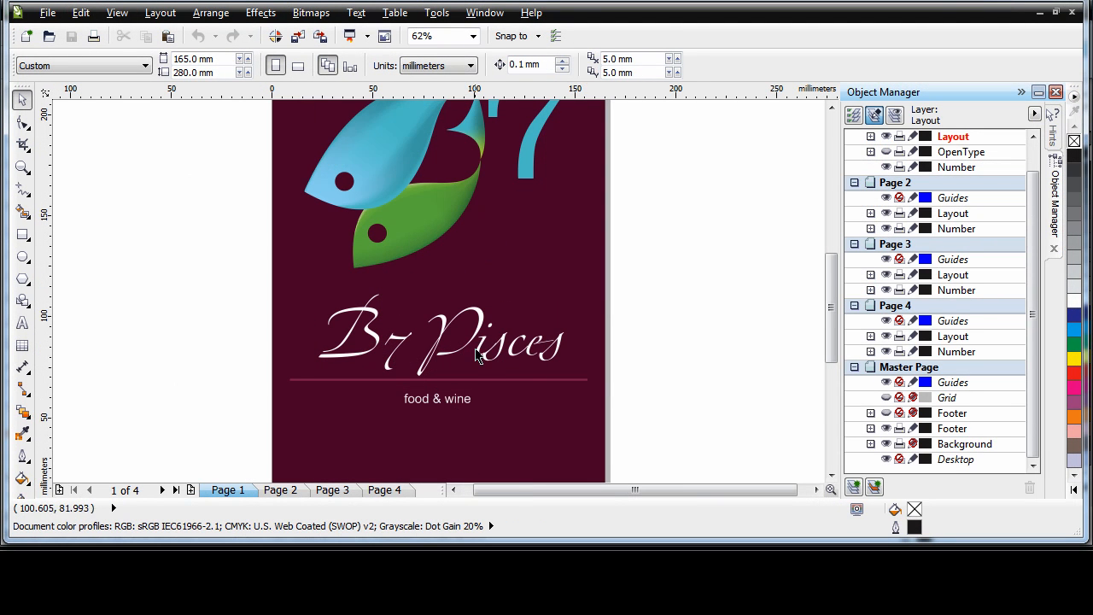
In CorelDRAW X5, compare the B7 Pisces title in B7-Pisces - X5 - Non Edit.cdr with the one in B7-Pisces - X5 - Editable.cdr
double_click(478, 338)
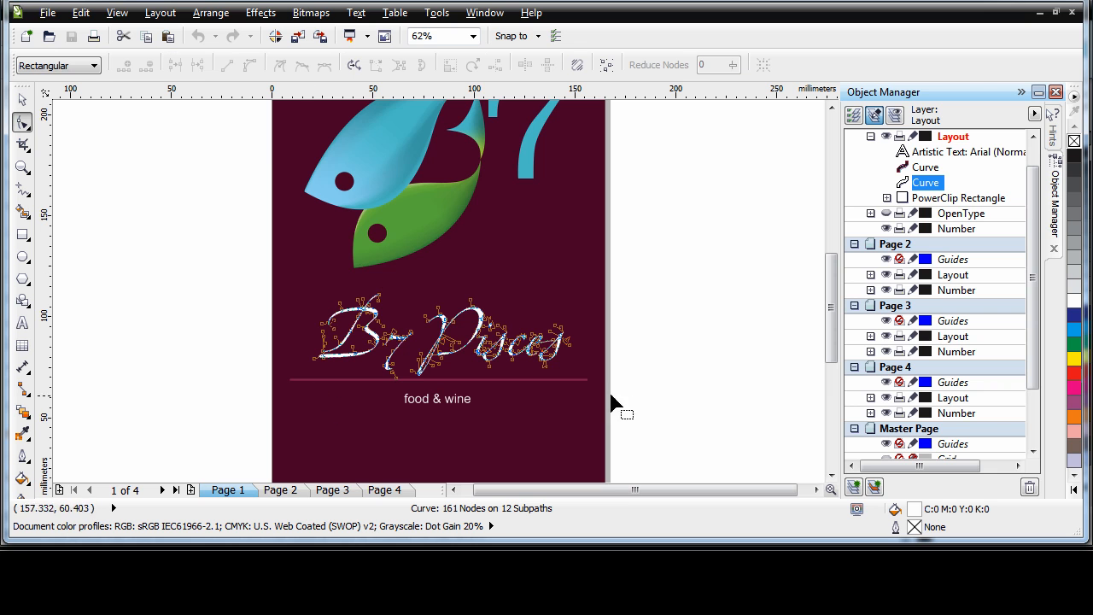
left_click(485, 13)
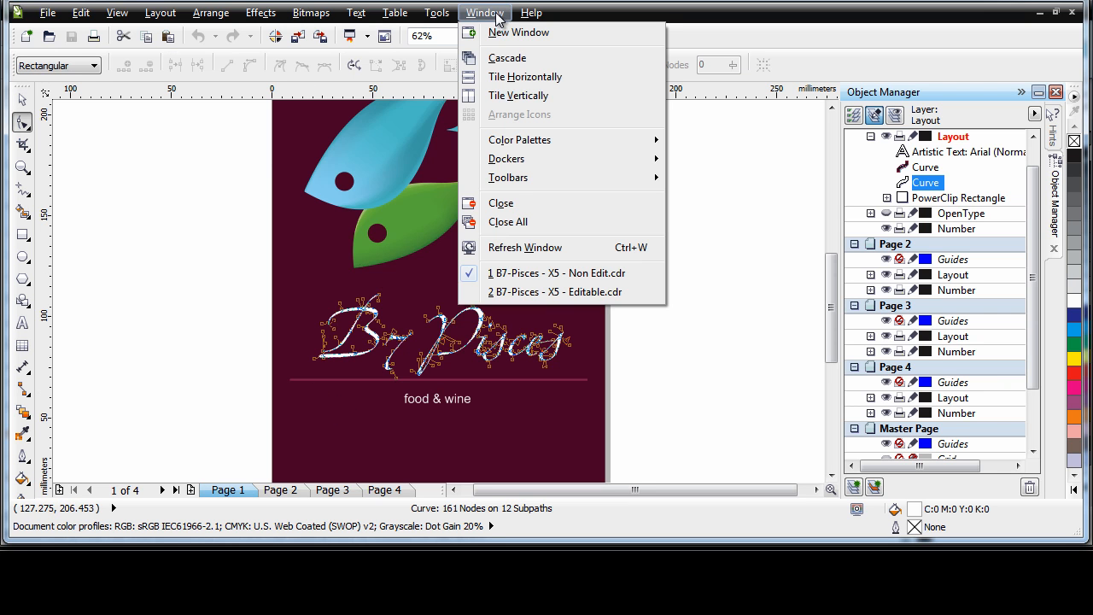
left_click(600, 292)
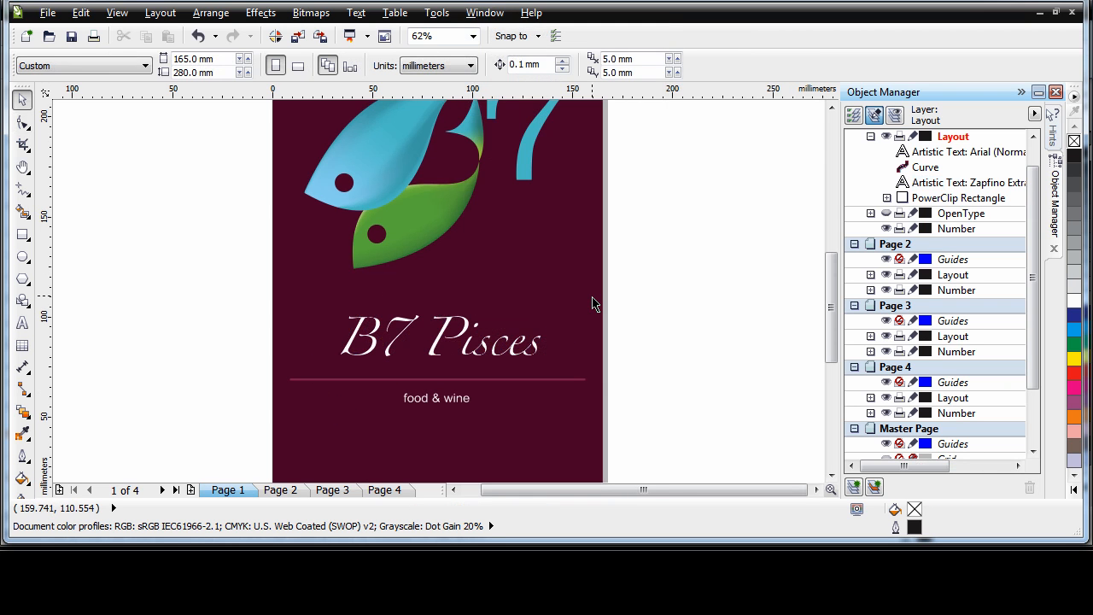
left_click(376, 350)
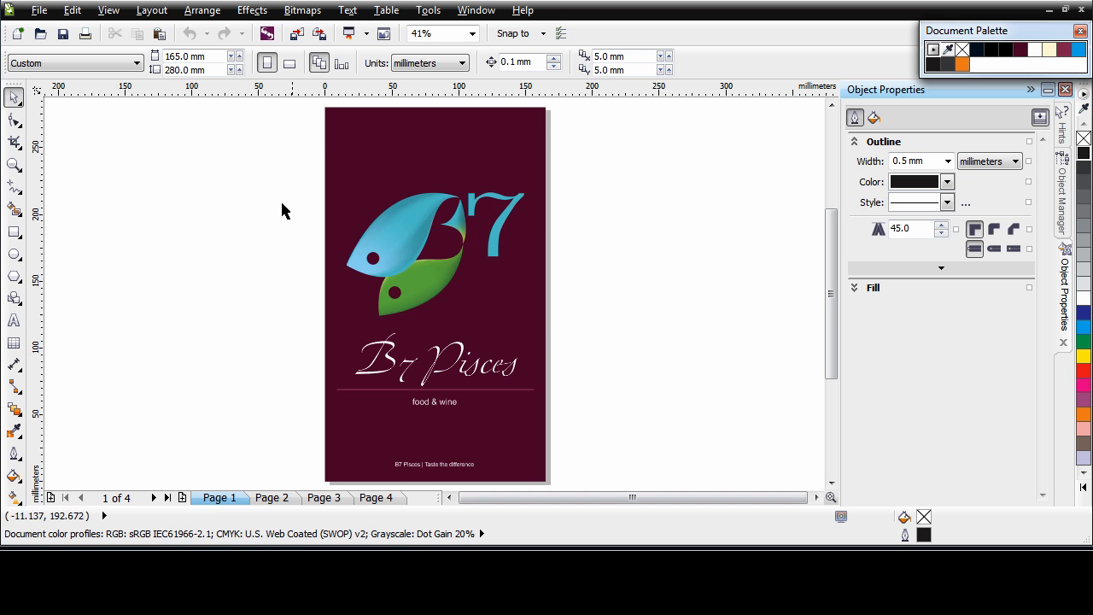
Back in CorelDRAW X6, open B7-Pisces - X5 - Editable.cdr and B7-Pisces - X5 - Non Edit.cdr together
left_click(38, 11)
left_click(68, 67)
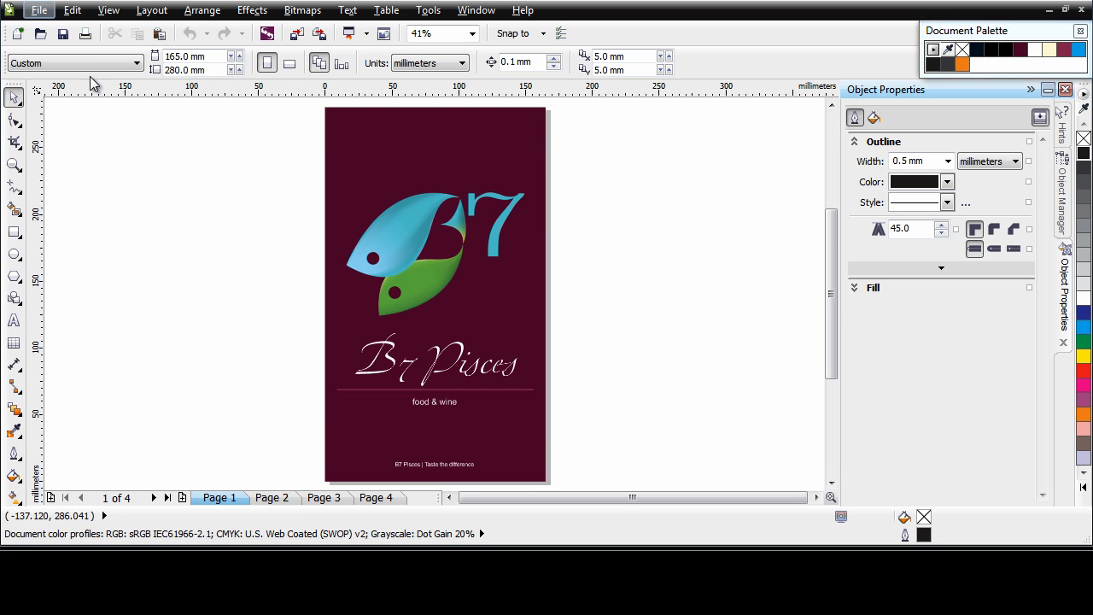
left_click(637, 147)
left_click(639, 164, "ctrl")
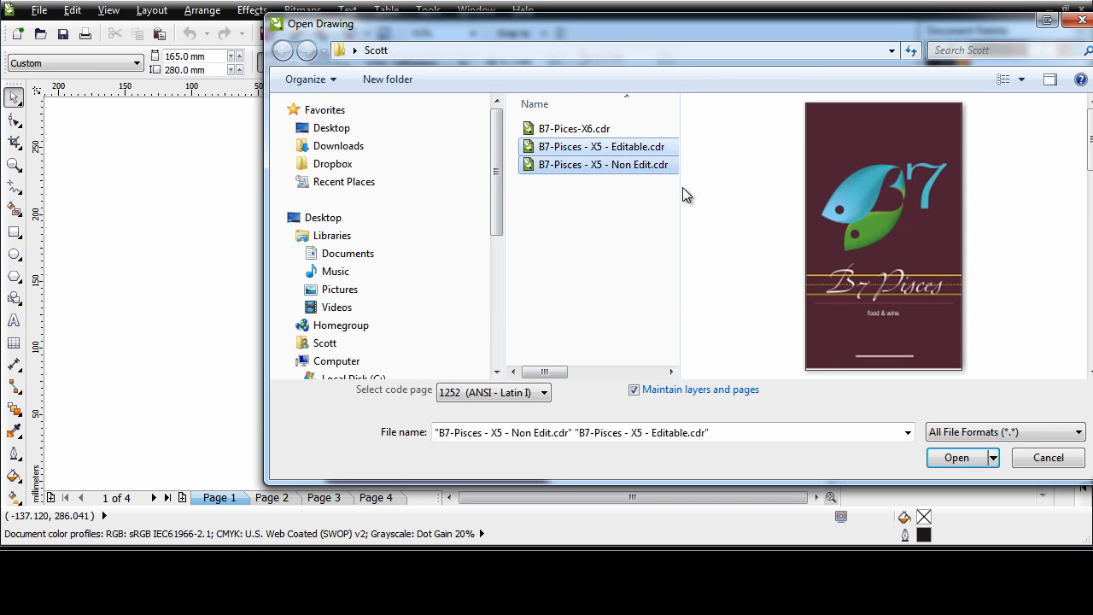
left_click(956, 459)
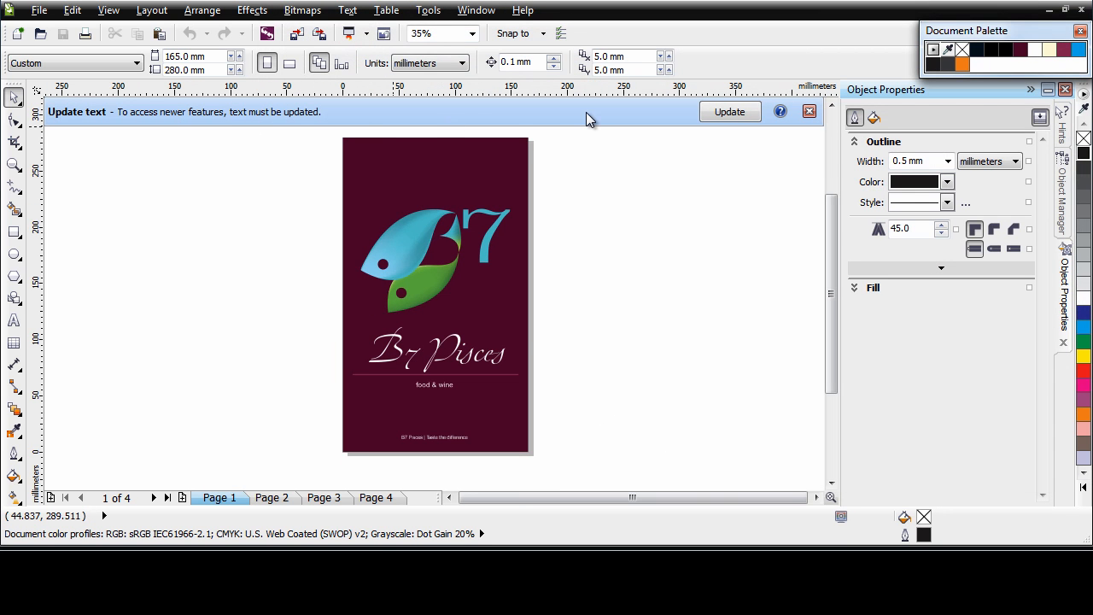
Select the "food & wine" text, update the opened X5 document's text for the newer features and dismiss the update notice
left_click(441, 386)
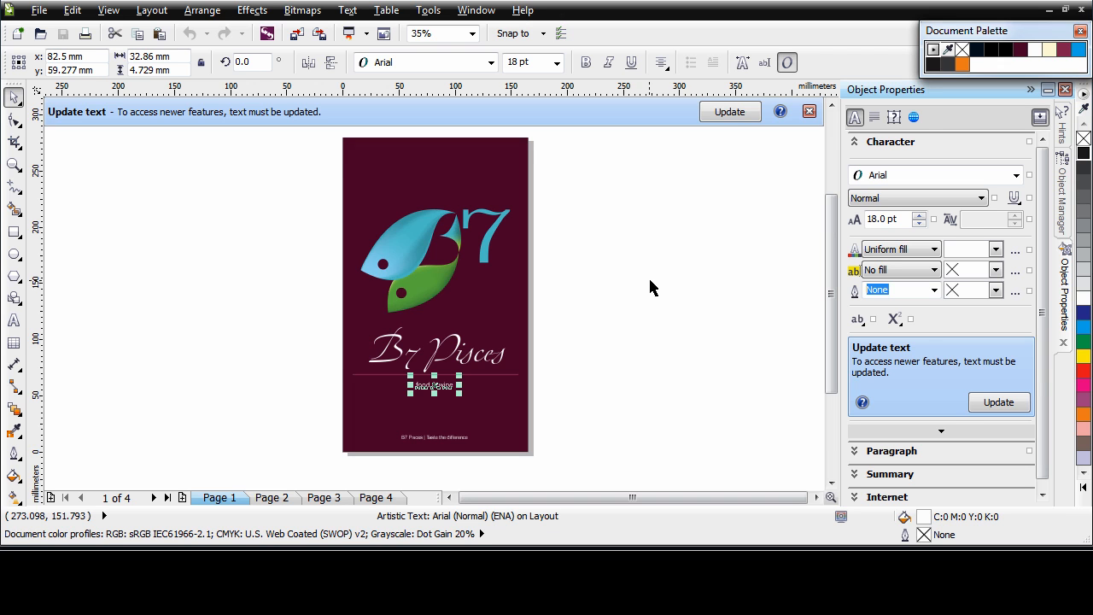
left_click(733, 117)
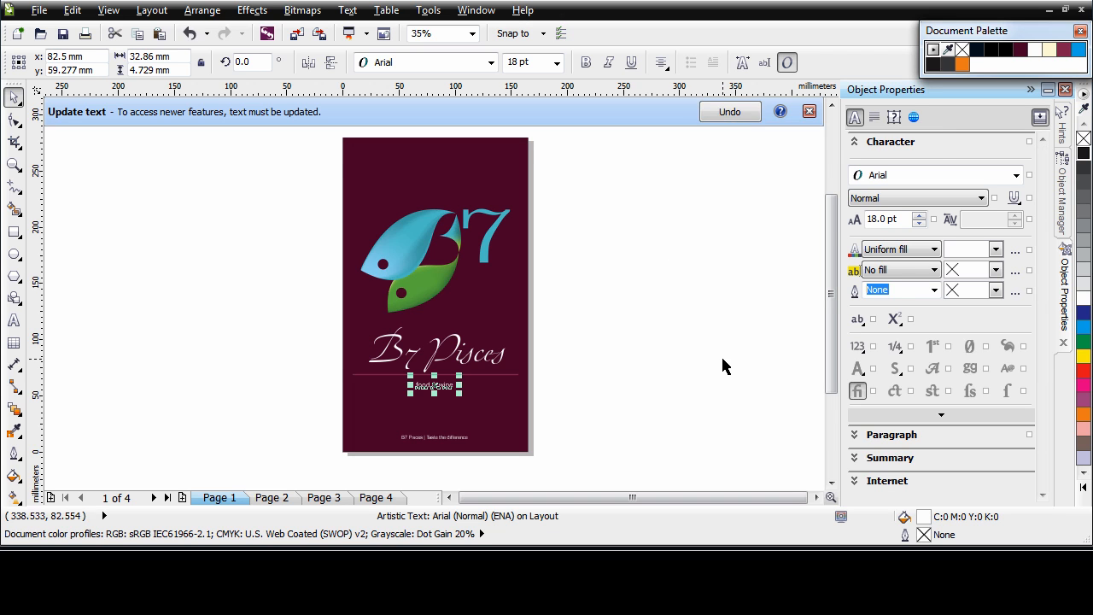
left_click(809, 113)
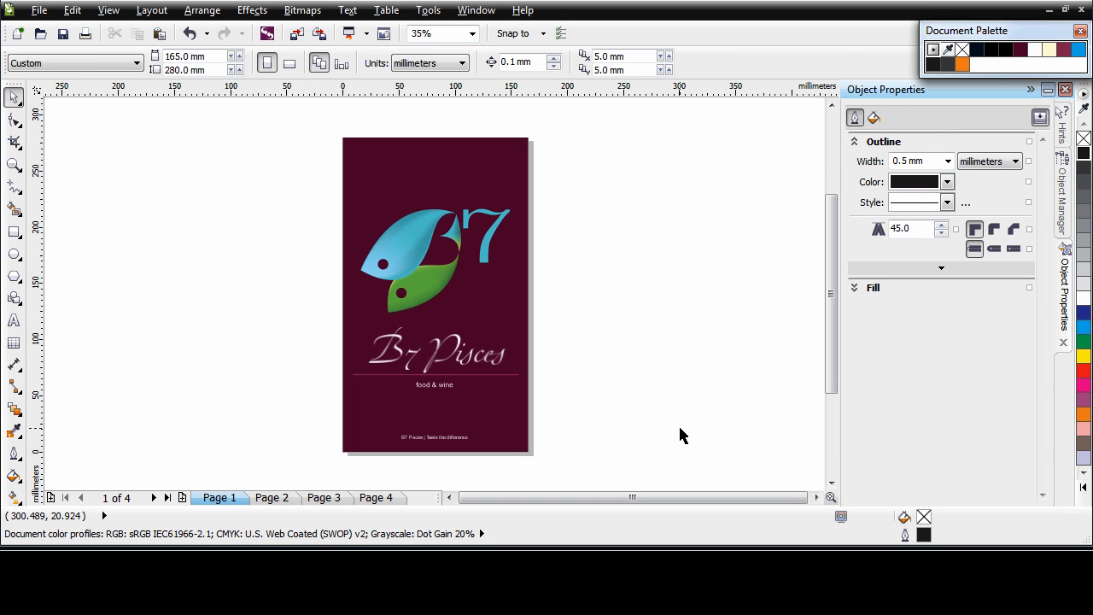